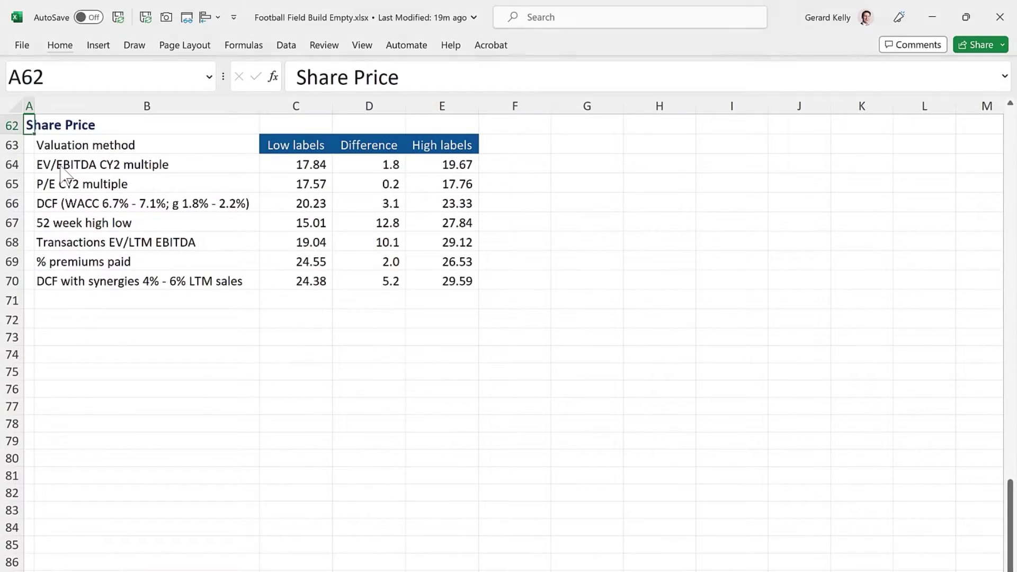
Select B64:E70, covering the valuation methods with their Low labels, Difference and High labels figures.
{"action": "left_click", "coordinate": [60, 164]}
{"action": "key", "text": "ctrl+shift+Down"}
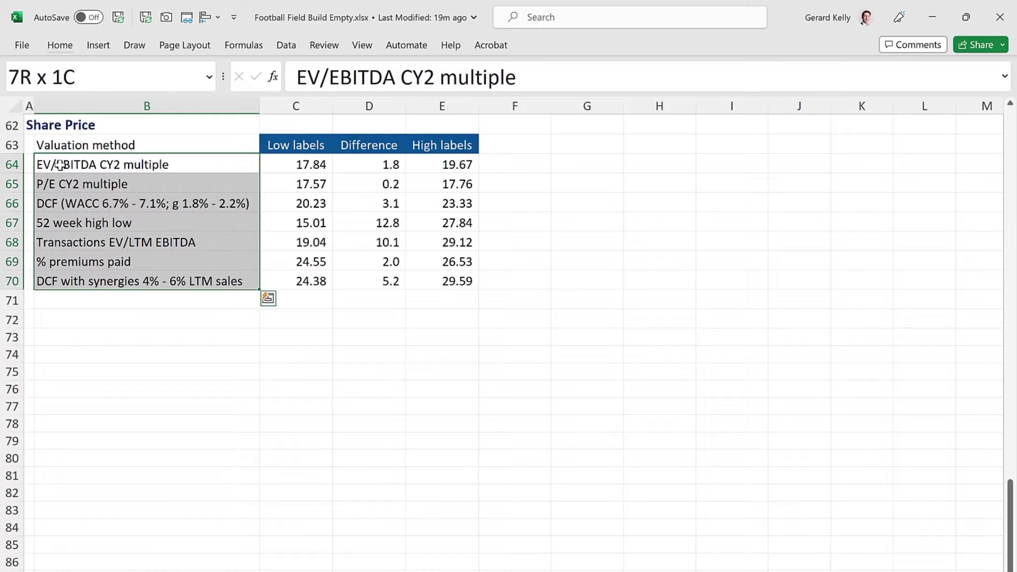
{"action": "key", "text": "shift+Right"}
{"action": "key", "text": "shift+Right"}
{"action": "key", "text": "shift+Right"}
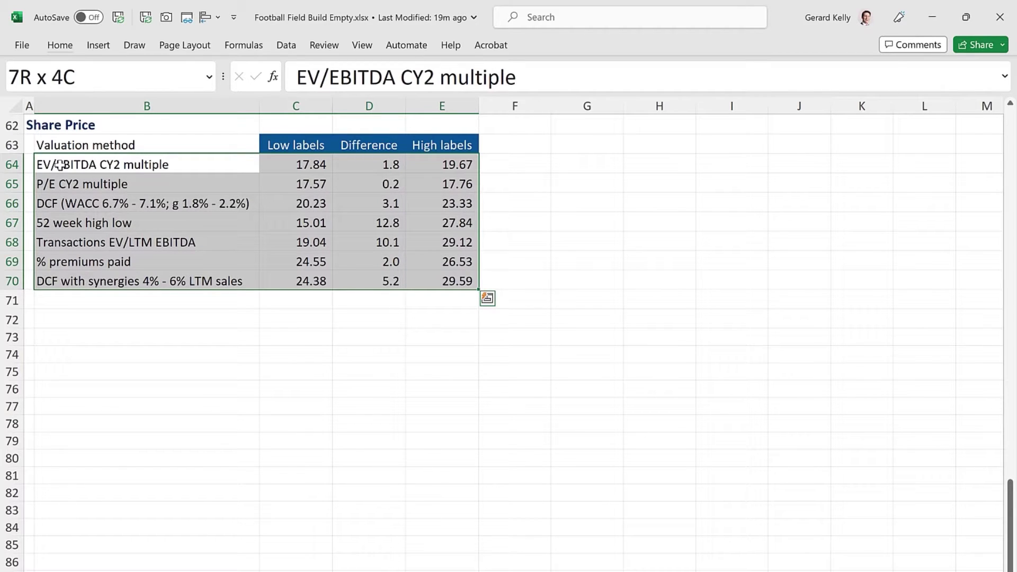
Insert a stacked bar chart of the selected range and move it up beside the table.
{"action": "left_click", "coordinate": [99, 46]}
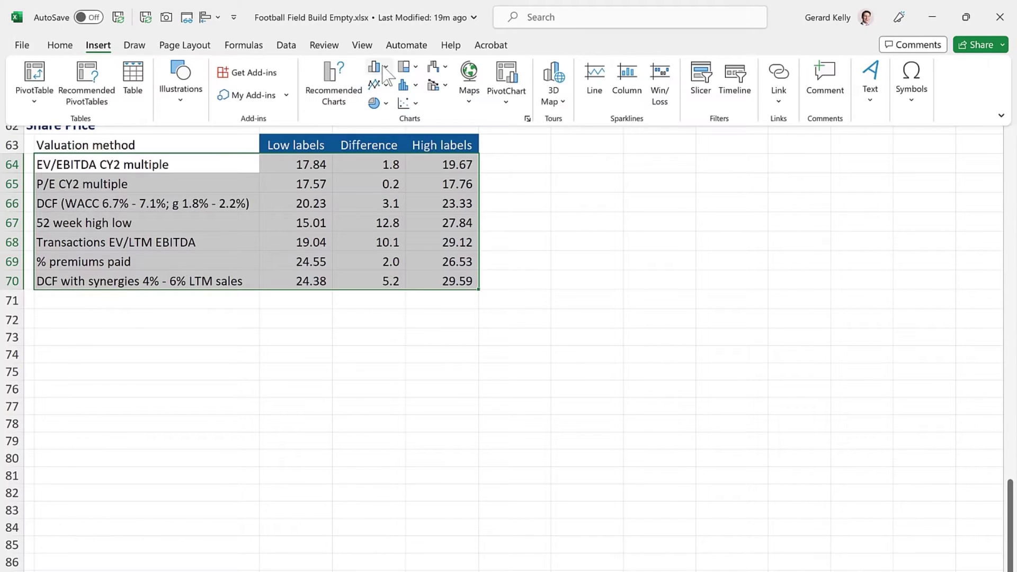
{"action": "left_click", "coordinate": [385, 67]}
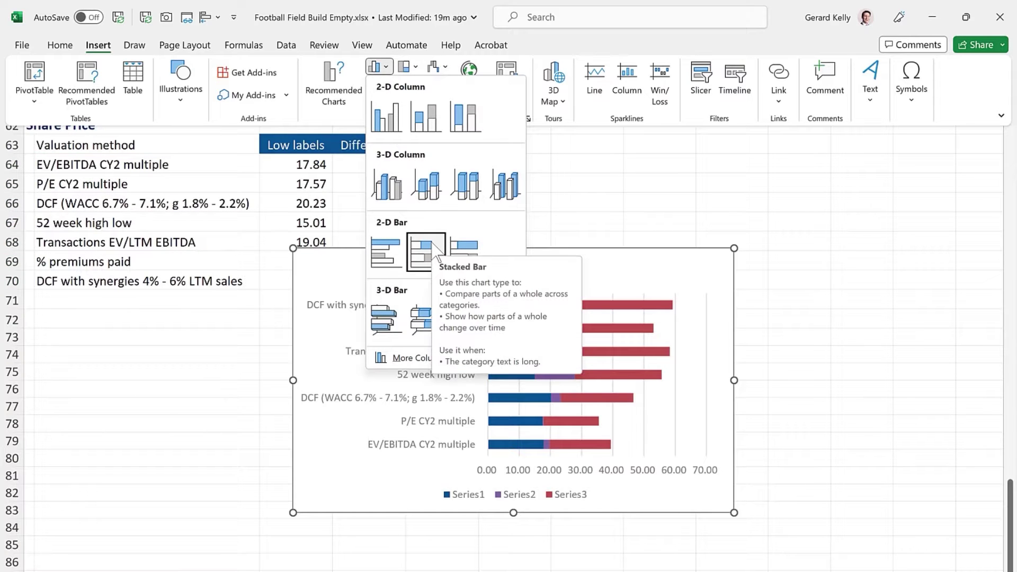
{"action": "left_click", "coordinate": [430, 248]}
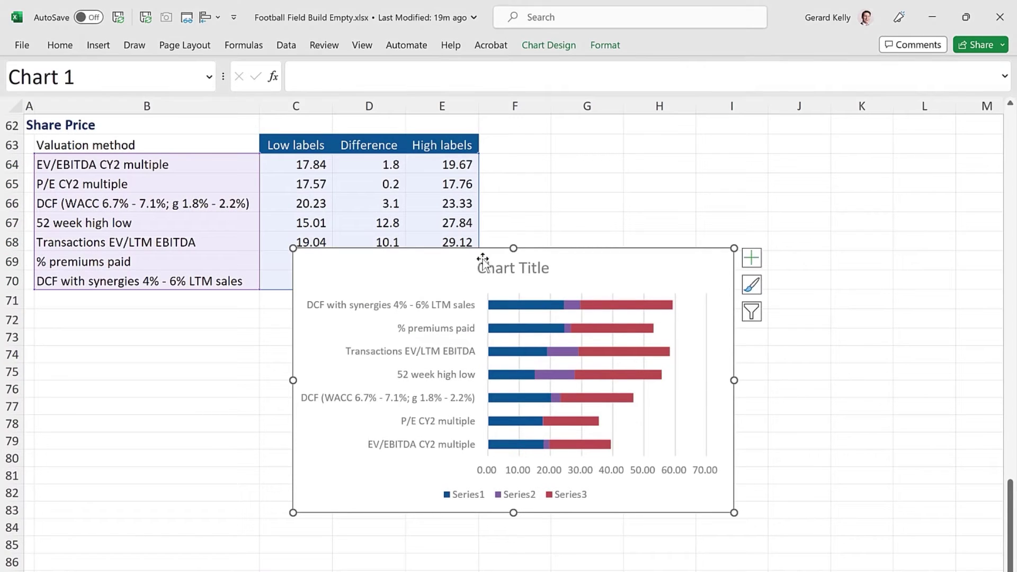
{"action": "left_click_drag", "start_coordinate": [578, 266], "coordinate": [555, 156]}
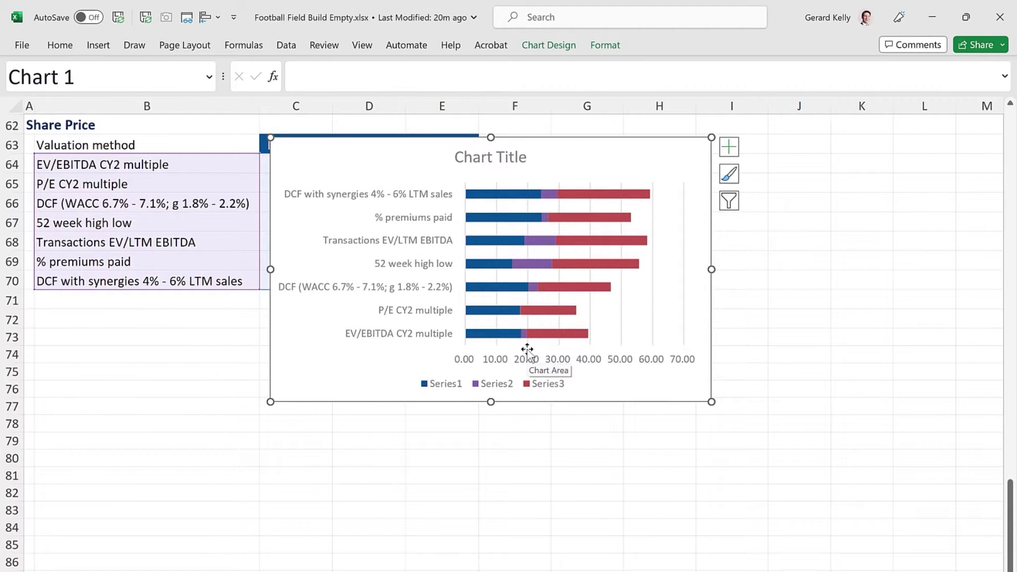
{"action": "mouse_move", "coordinate": [509, 194]}
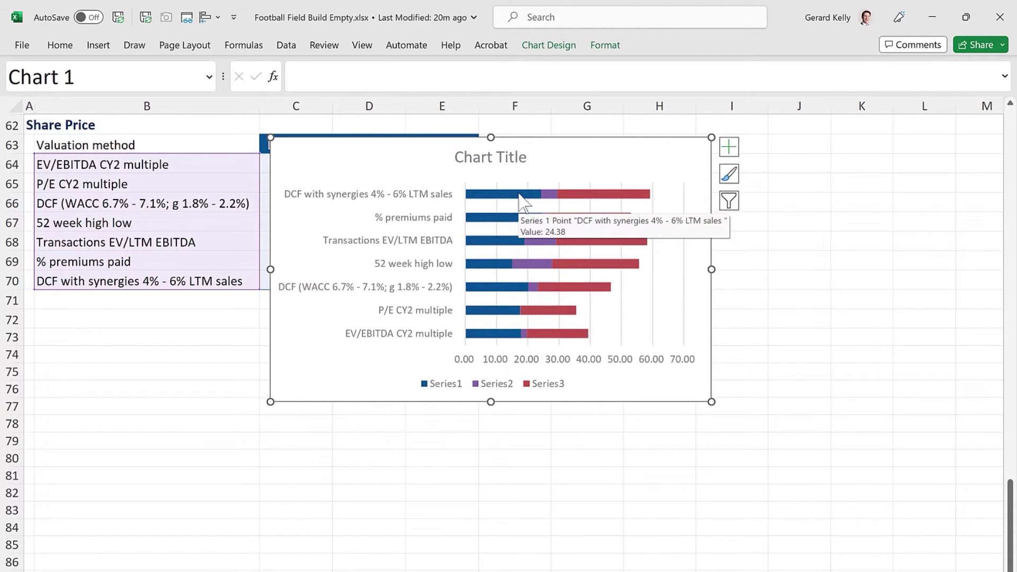
Give the low-value Series 1 bars no fill and no line.
{"action": "left_click", "coordinate": [522, 196]}
{"action": "right_click", "coordinate": [522, 200]}
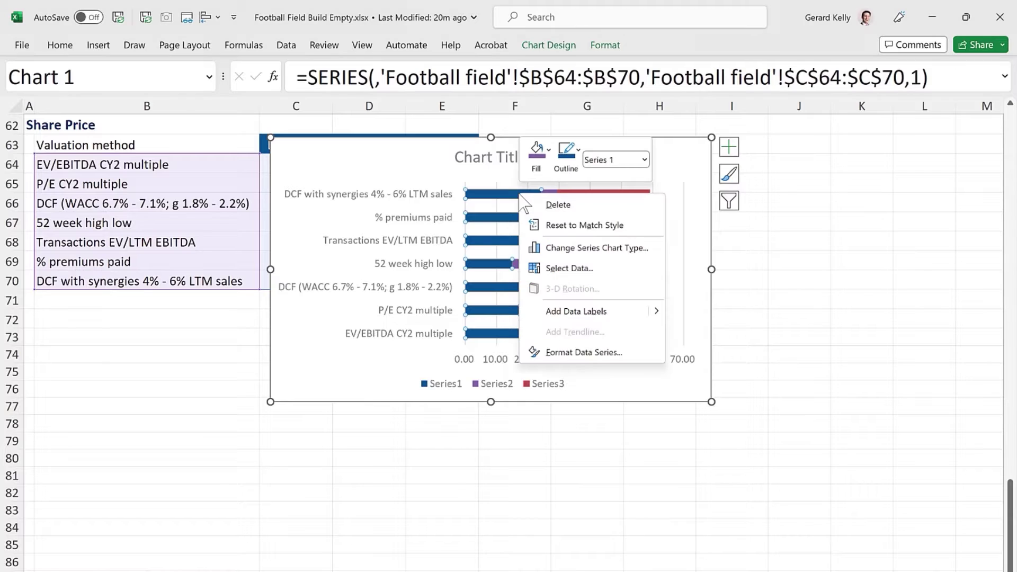
{"action": "left_click", "coordinate": [594, 353]}
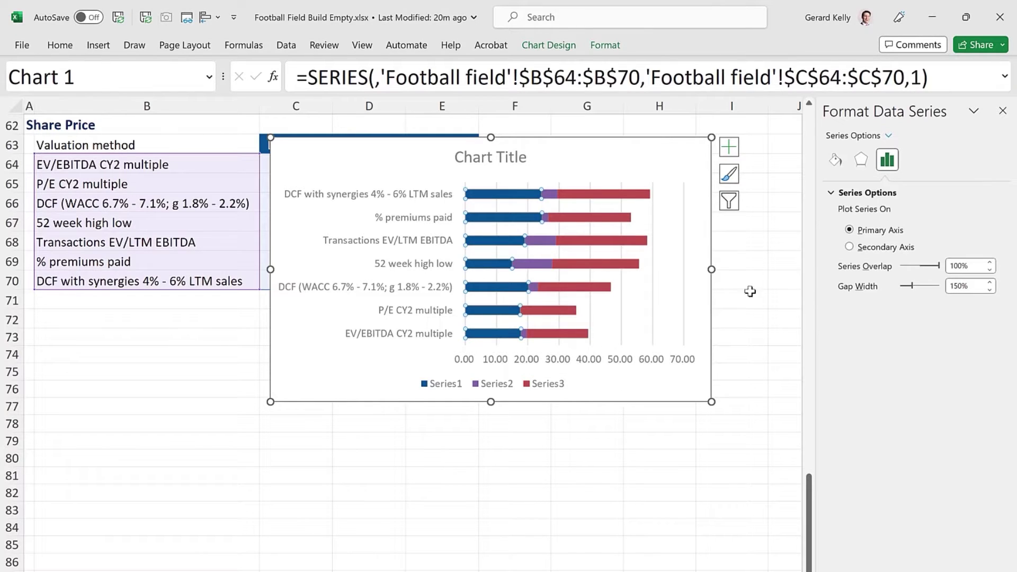
{"action": "left_click", "coordinate": [835, 160]}
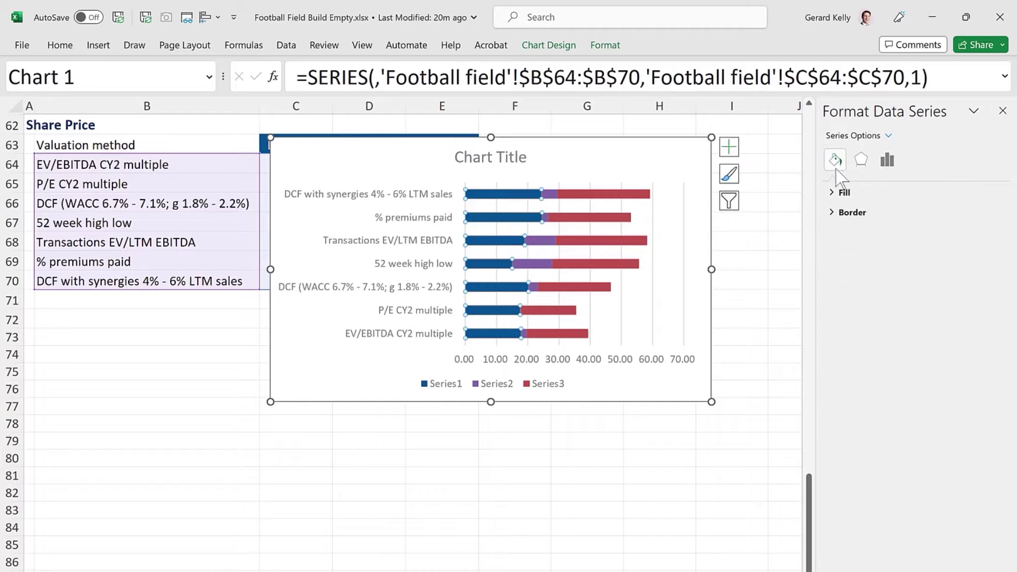
{"action": "left_click", "coordinate": [832, 193]}
{"action": "left_click", "coordinate": [843, 214]}
{"action": "left_click", "coordinate": [835, 343]}
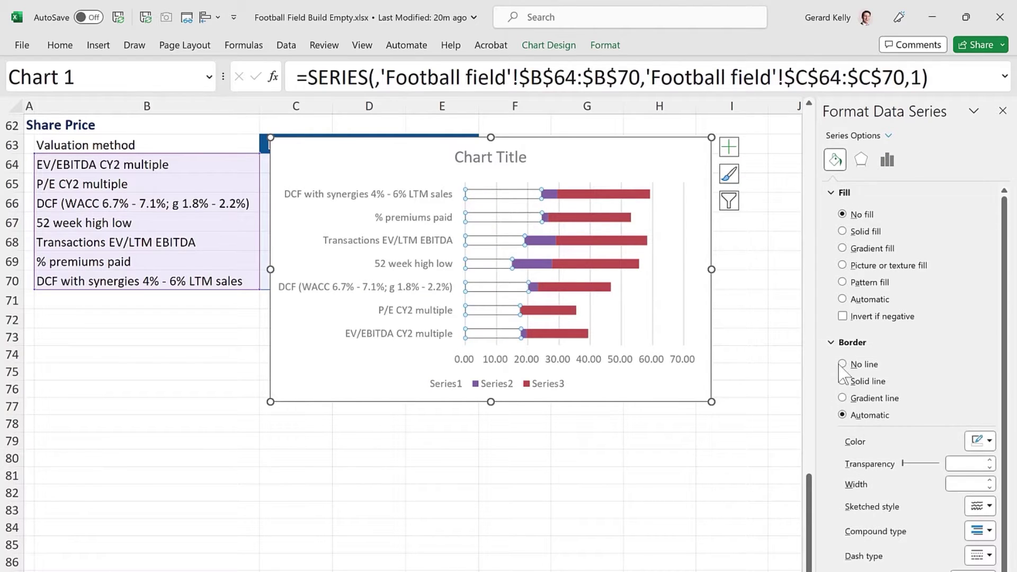
{"action": "left_click", "coordinate": [842, 364]}
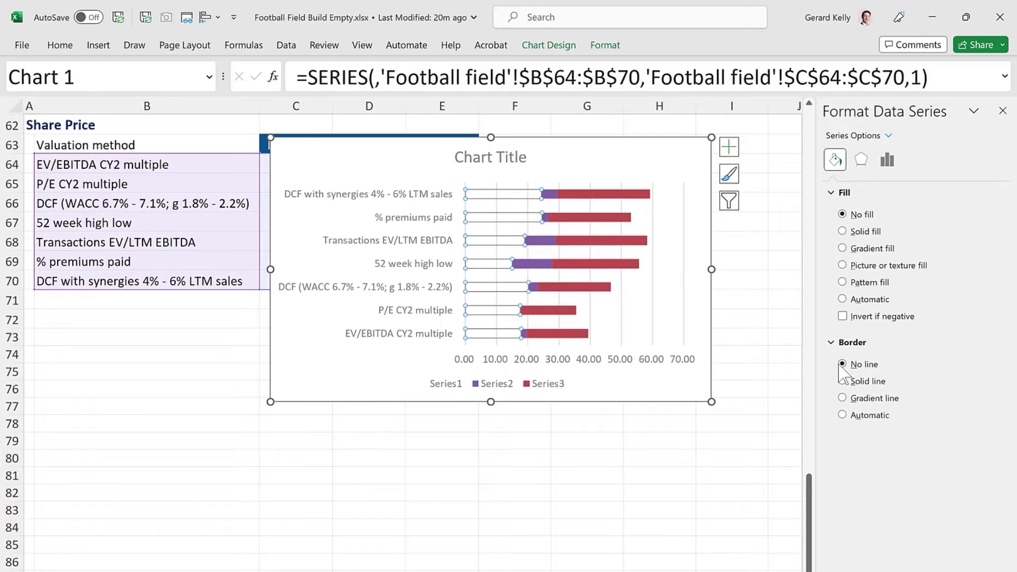
Give the high-value Series 3 bars no fill and no line as well.
{"action": "left_click", "coordinate": [616, 195]}
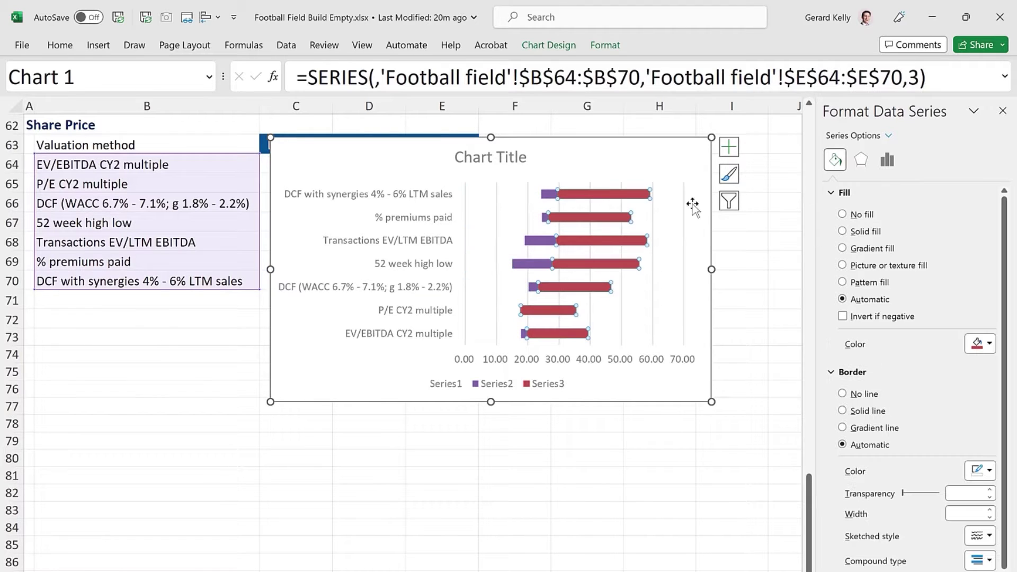
{"action": "left_click", "coordinate": [842, 214]}
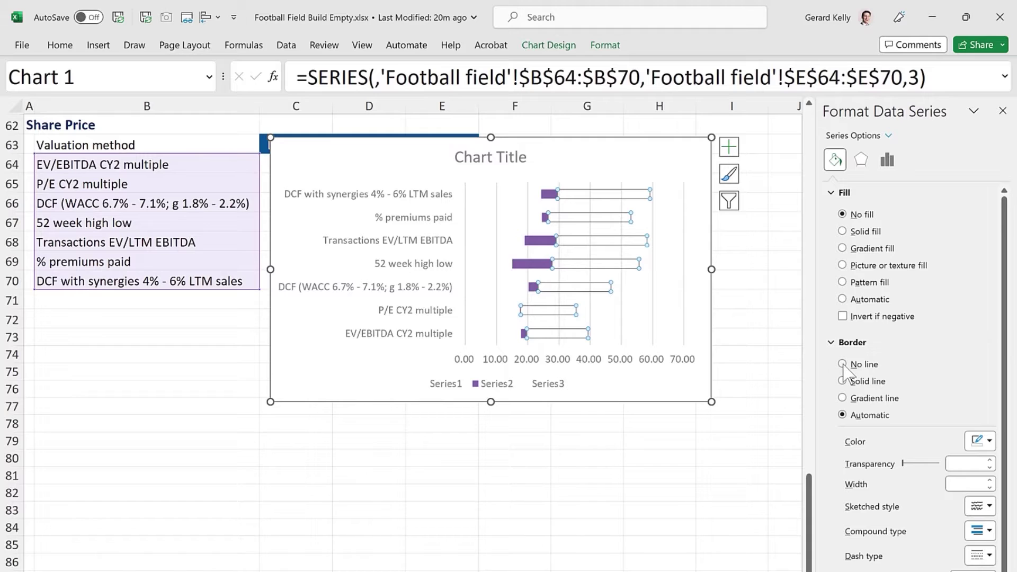
{"action": "left_click", "coordinate": [842, 364]}
{"action": "left_click", "coordinate": [724, 235]}
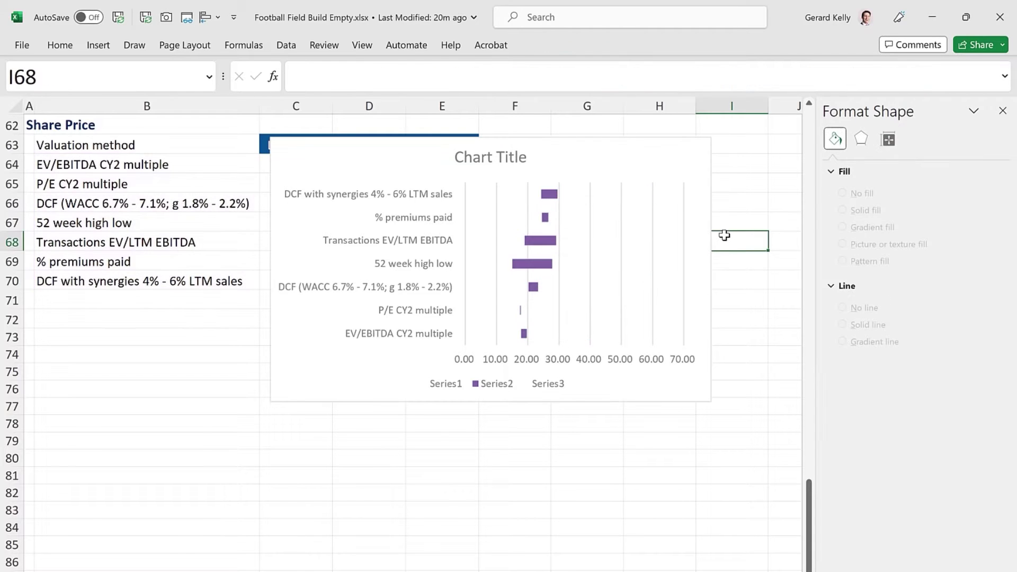
Delete the chart's vertical gridlines.
{"action": "left_click", "coordinate": [623, 251]}
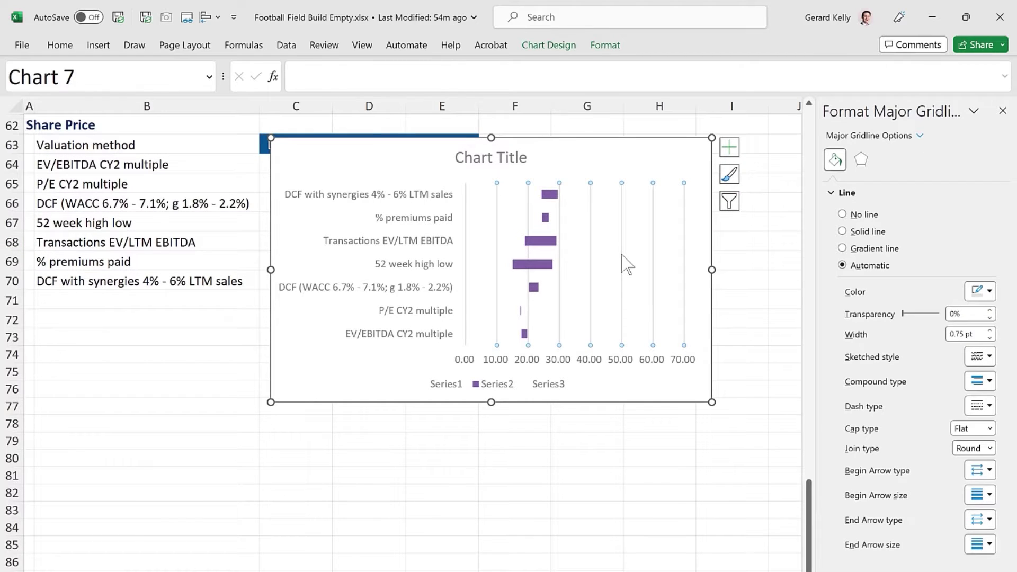
{"action": "key", "text": "Delete"}
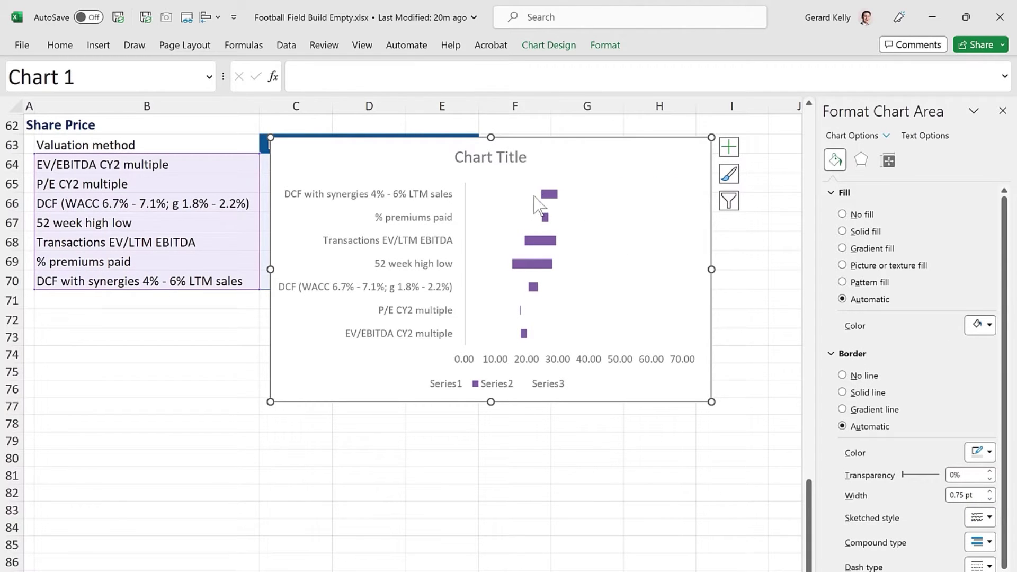
{"action": "mouse_move", "coordinate": [495, 194]}
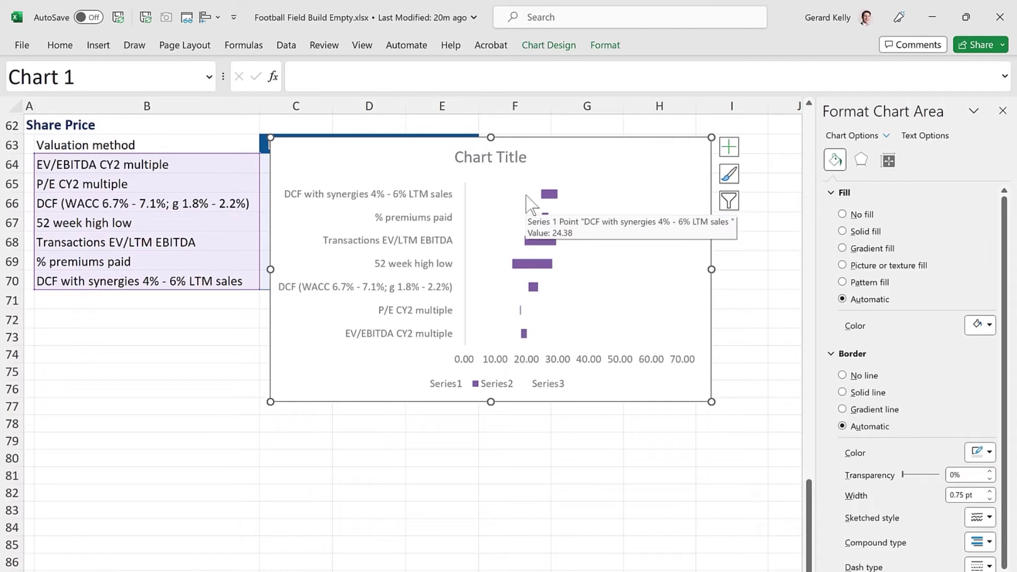
Add data labels to both the hidden Series 1 and Series 3 bars.
{"action": "left_click", "coordinate": [528, 203]}
{"action": "right_click", "coordinate": [527, 203]}
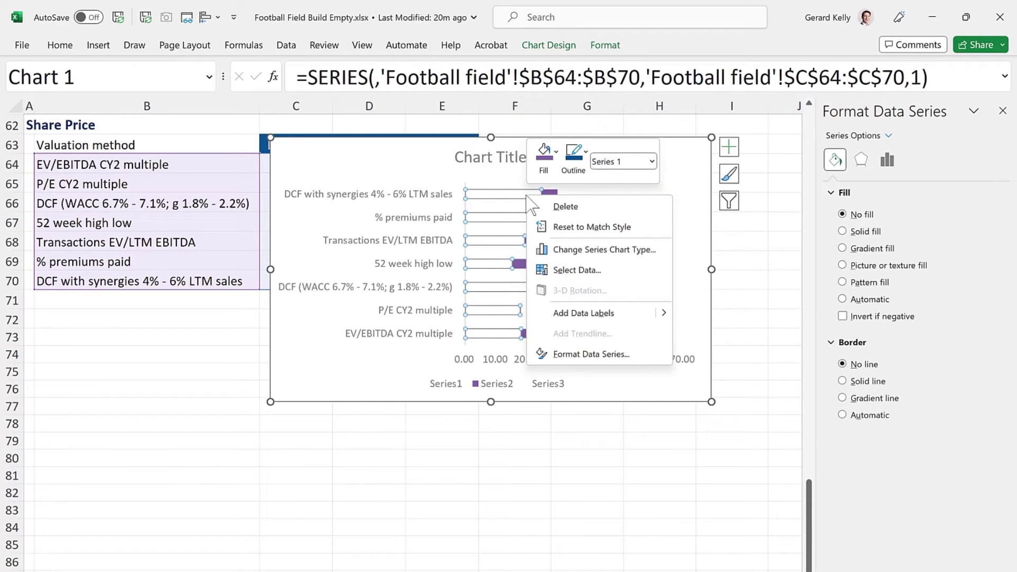
{"action": "left_click", "coordinate": [586, 314]}
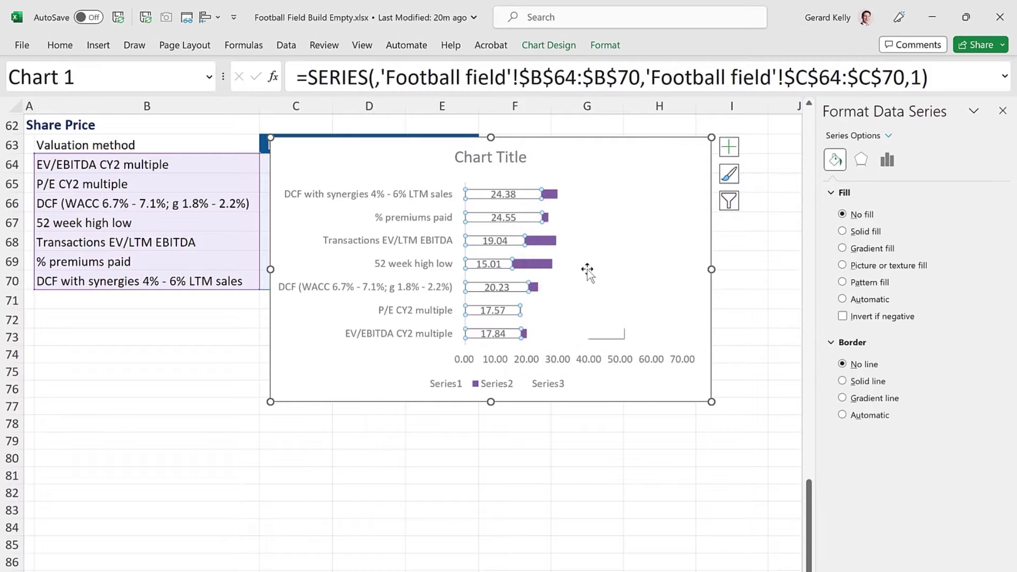
{"action": "left_click", "coordinate": [588, 195]}
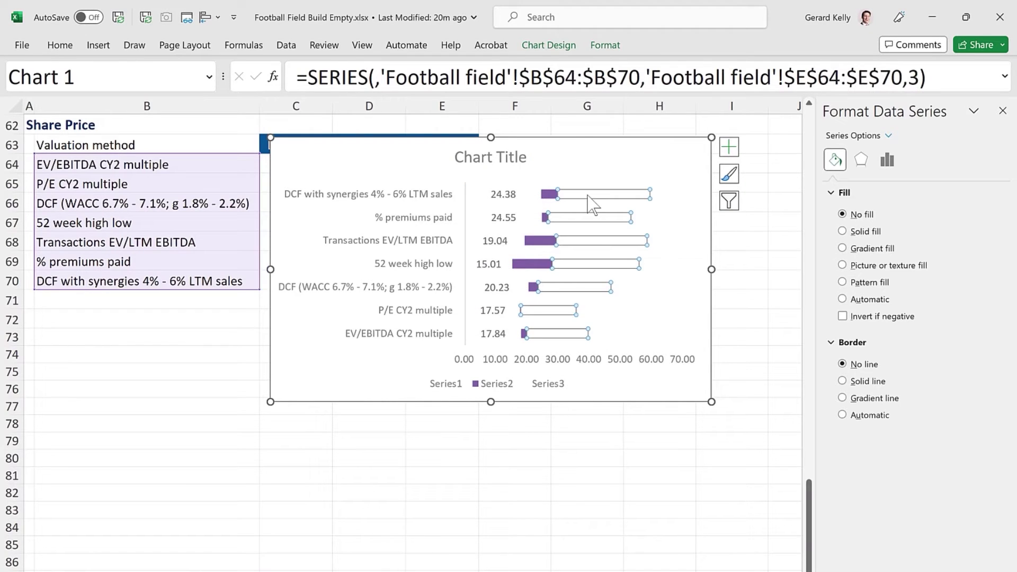
{"action": "right_click", "coordinate": [587, 195]}
{"action": "left_click", "coordinate": [644, 313]}
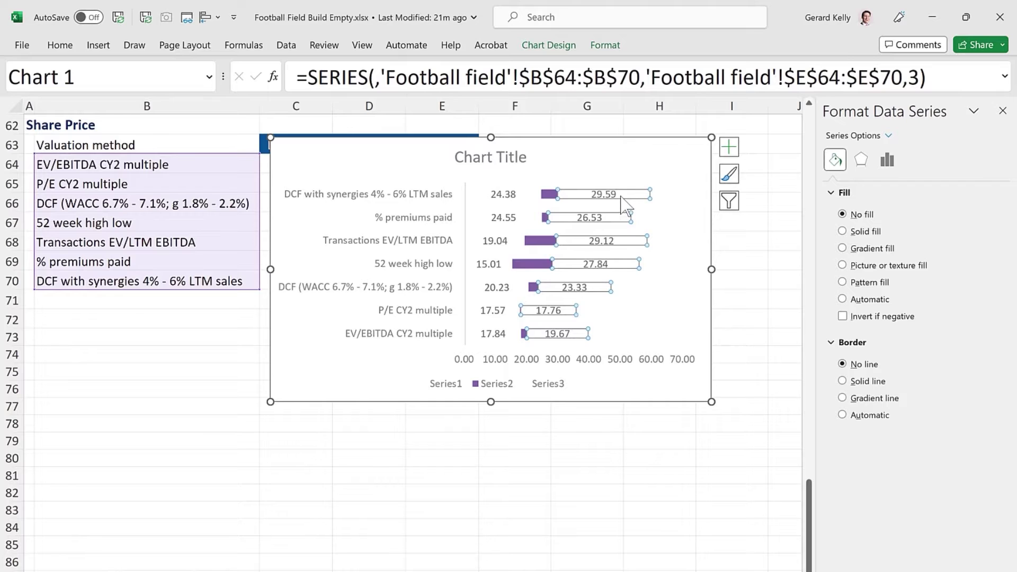
Position the Series 3 labels at Inside Base and the Series 1 labels at Inside End.
{"action": "right_click", "coordinate": [623, 197]}
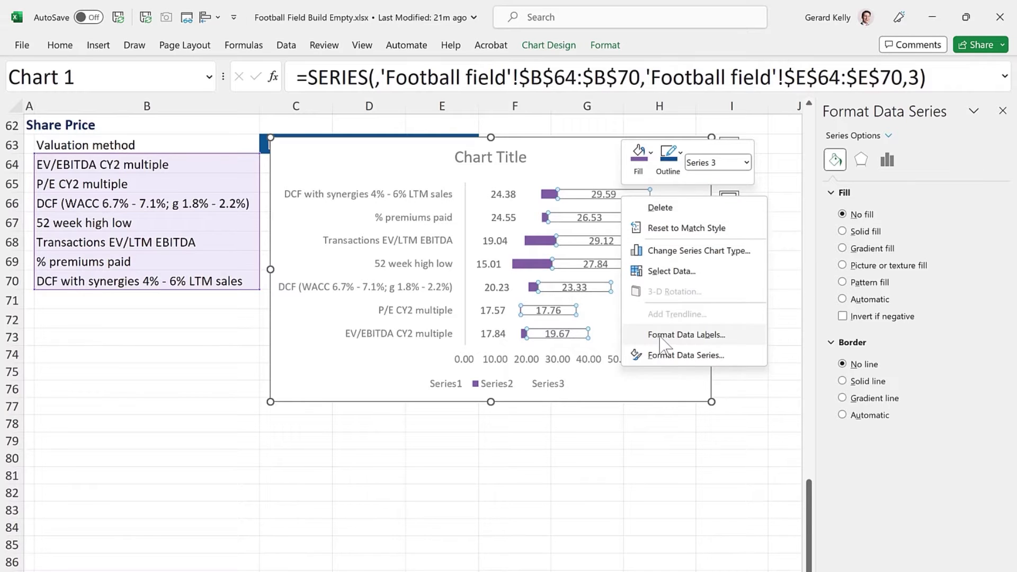
{"action": "left_click", "coordinate": [661, 335]}
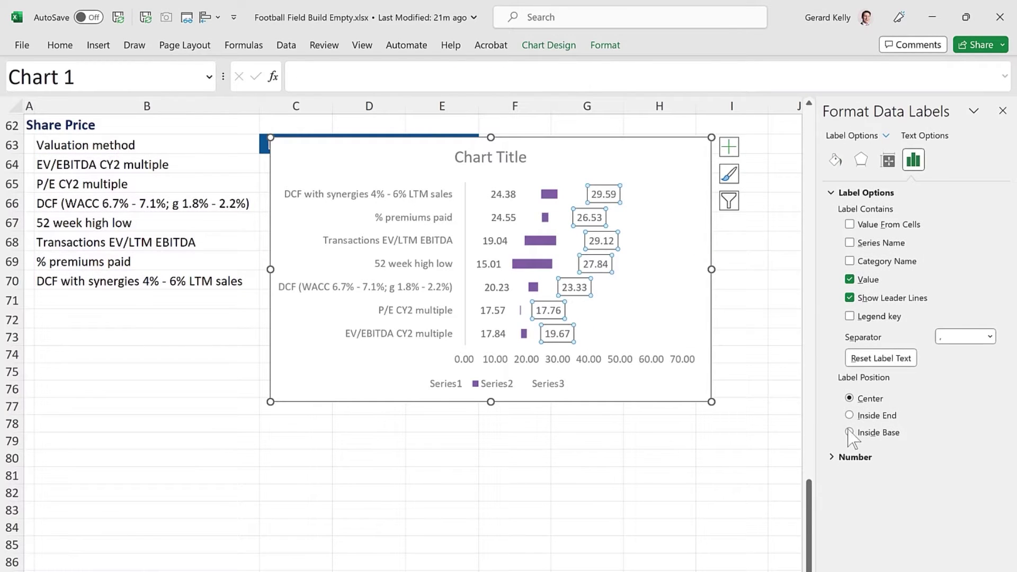
{"action": "left_click", "coordinate": [850, 433]}
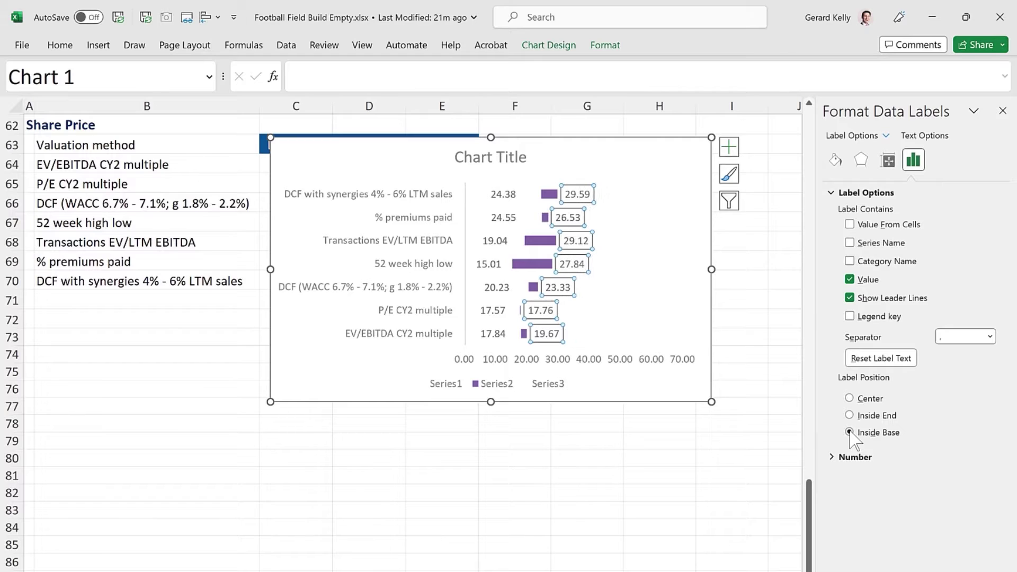
{"action": "left_click", "coordinate": [505, 194]}
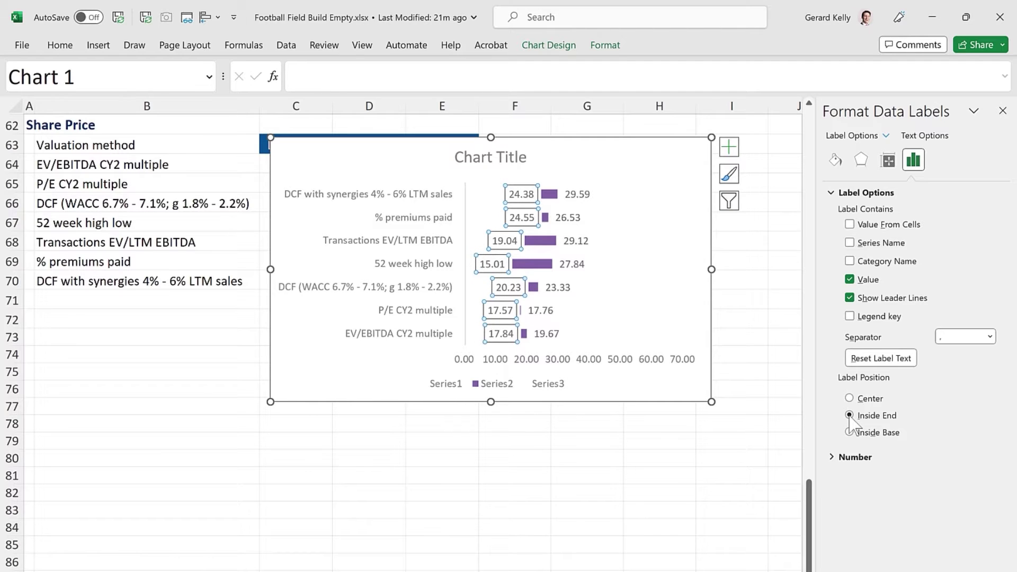
{"action": "left_click", "coordinate": [752, 306]}
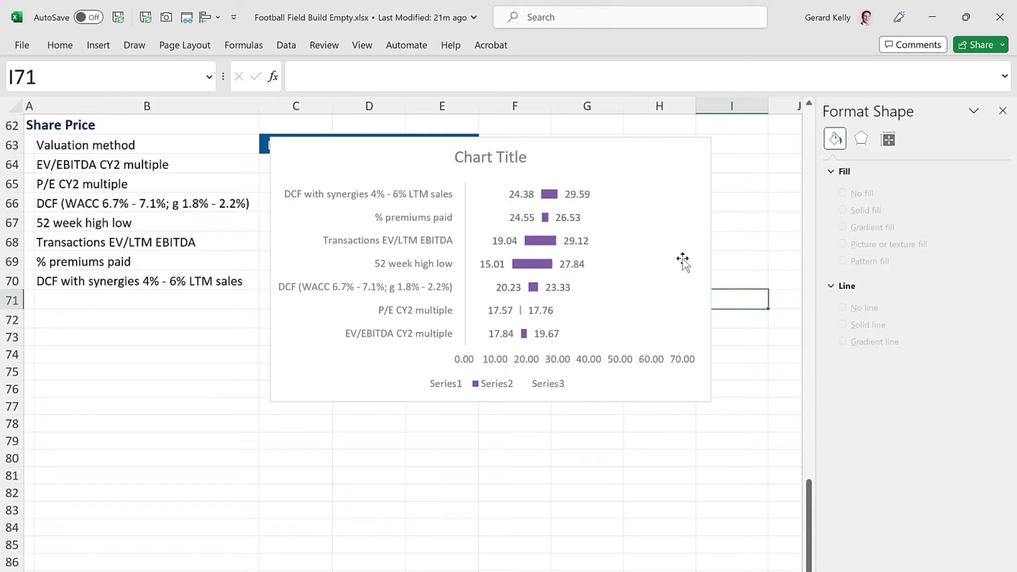
Set the horizontal axis maximum bound to 40 and major unit to 10.
{"action": "right_click", "coordinate": [596, 364]}
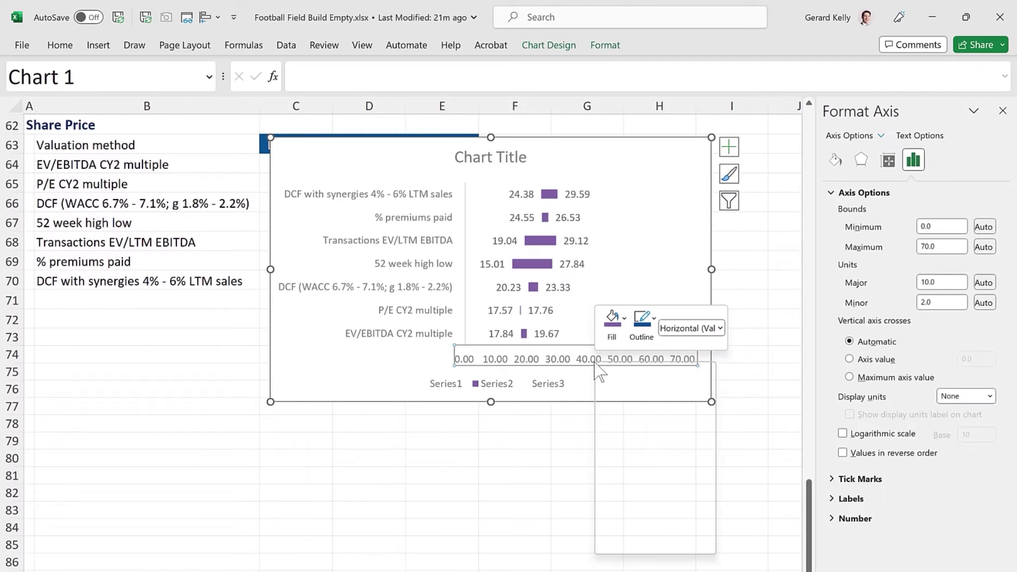
{"action": "left_click", "coordinate": [671, 546]}
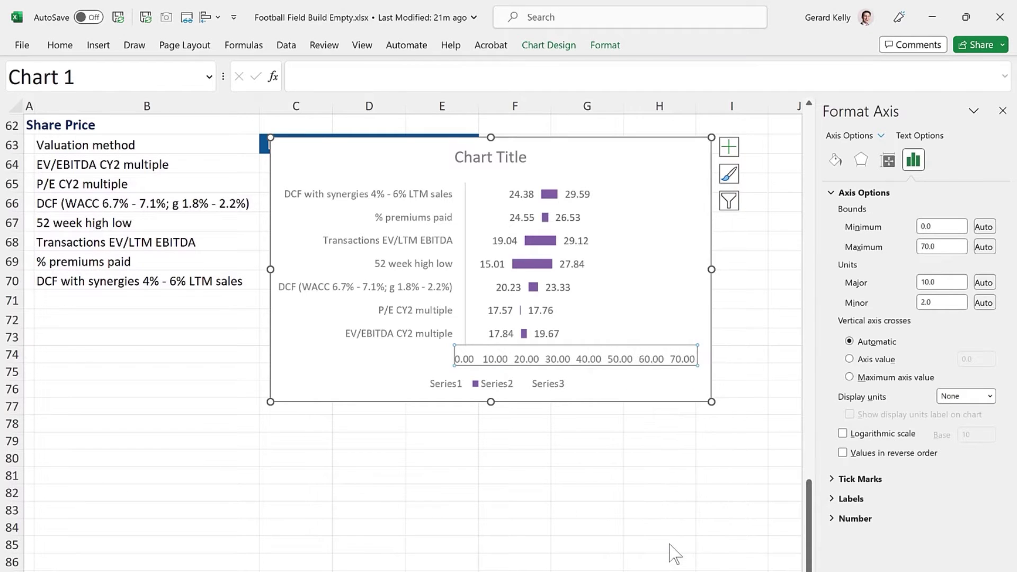
{"action": "left_click", "coordinate": [946, 247]}
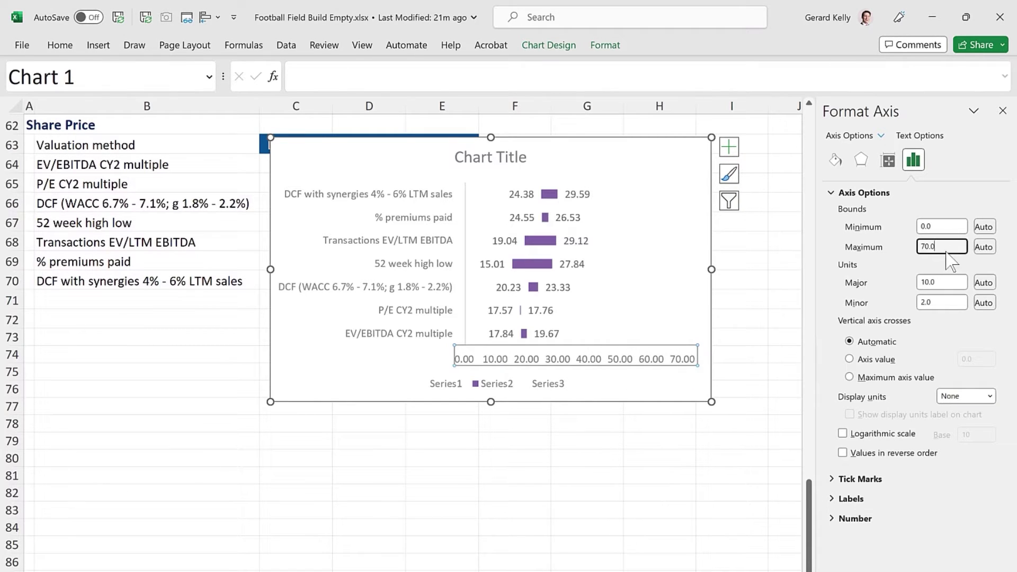
{"action": "left_click_drag", "start_coordinate": [945, 252], "coordinate": [907, 246]}
{"action": "type", "text": "40"}
{"action": "key", "text": "Return"}
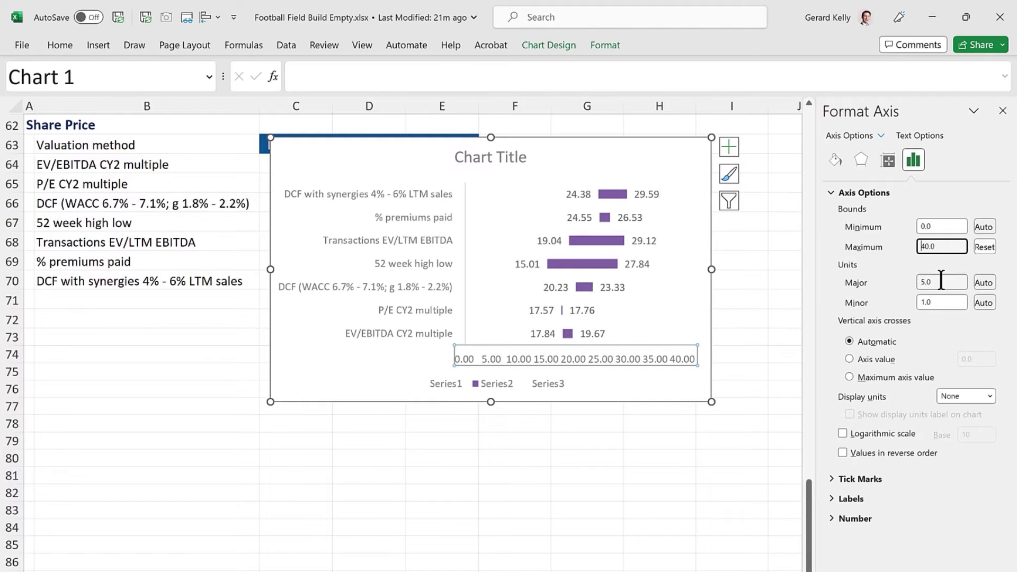
{"action": "left_click_drag", "start_coordinate": [941, 281], "coordinate": [917, 279]}
{"action": "type", "text": "10"}
{"action": "key", "text": "Return"}
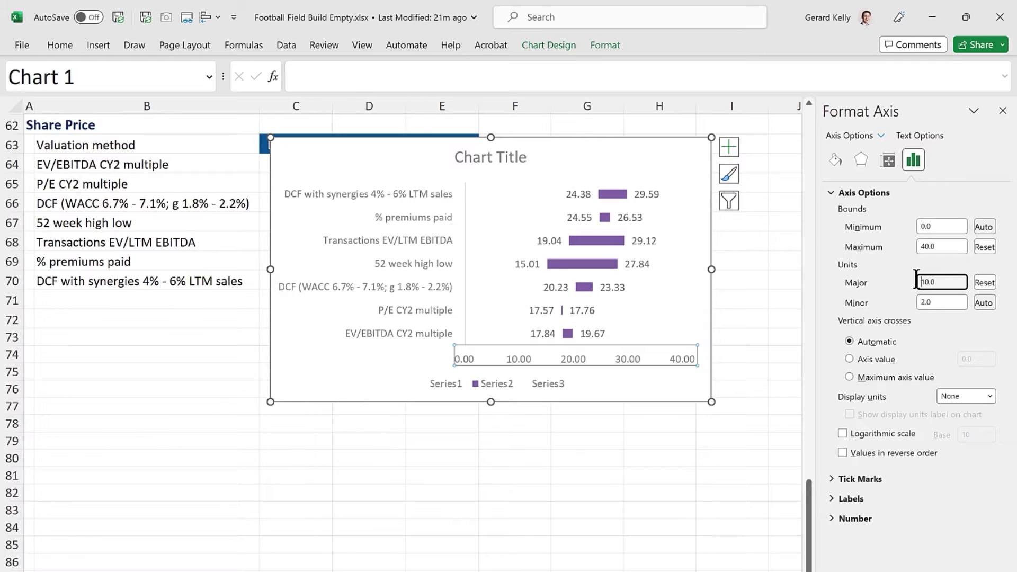
Delete the chart's Series legend.
{"action": "left_click", "coordinate": [551, 389]}
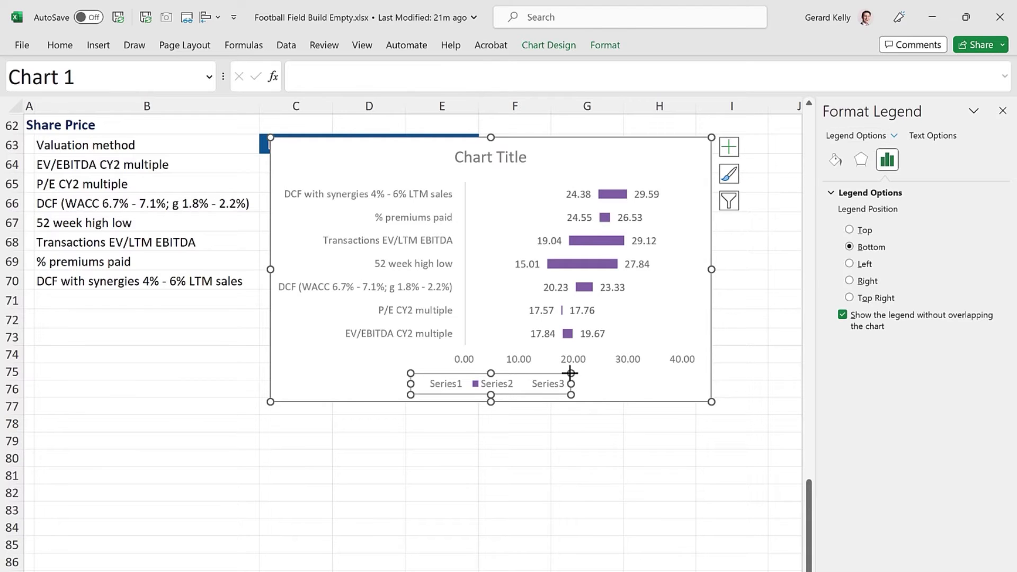
{"action": "left_click_drag", "start_coordinate": [570, 373], "coordinate": [570, 374]}
{"action": "key", "text": "Delete"}
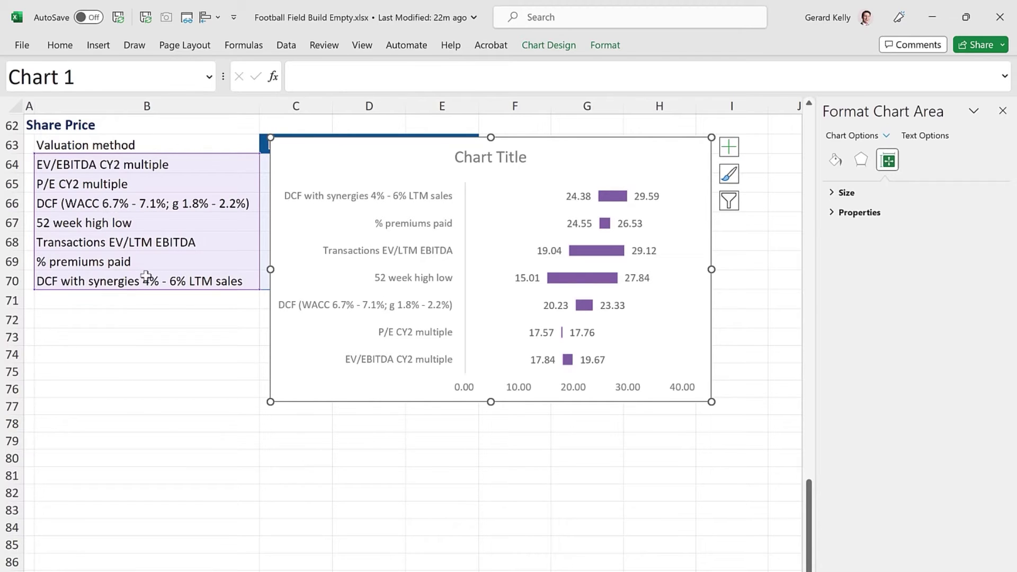
Set the category axis to reverse order, with the horizontal axis crossing at maximum category.
{"action": "left_click", "coordinate": [403, 235]}
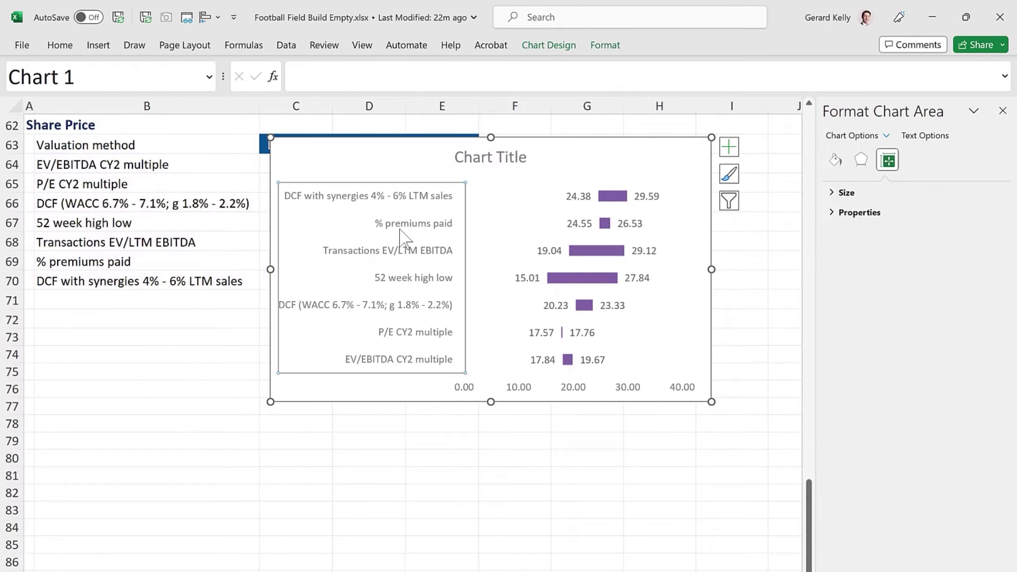
{"action": "right_click", "coordinate": [402, 232]}
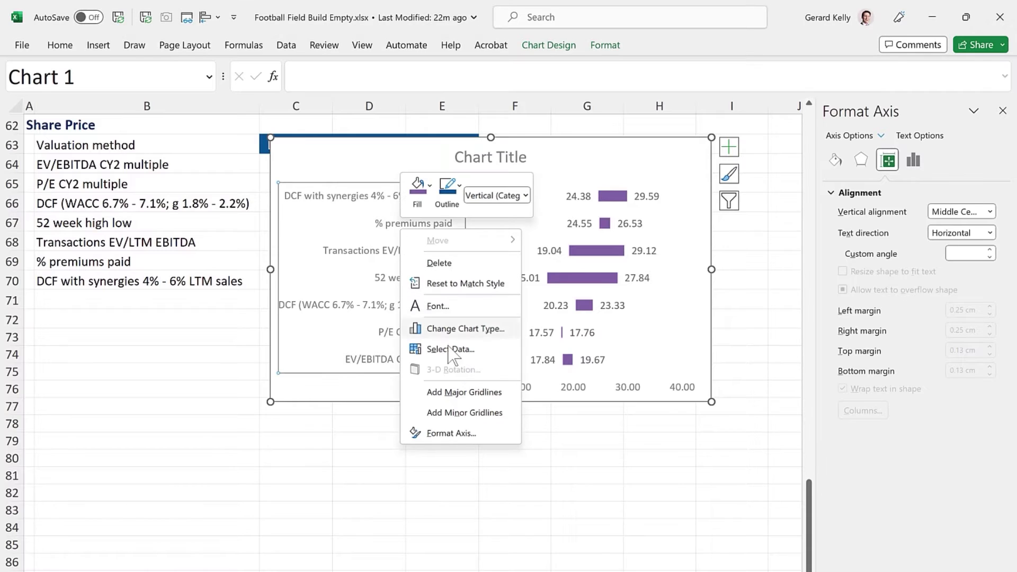
{"action": "left_click", "coordinate": [456, 431]}
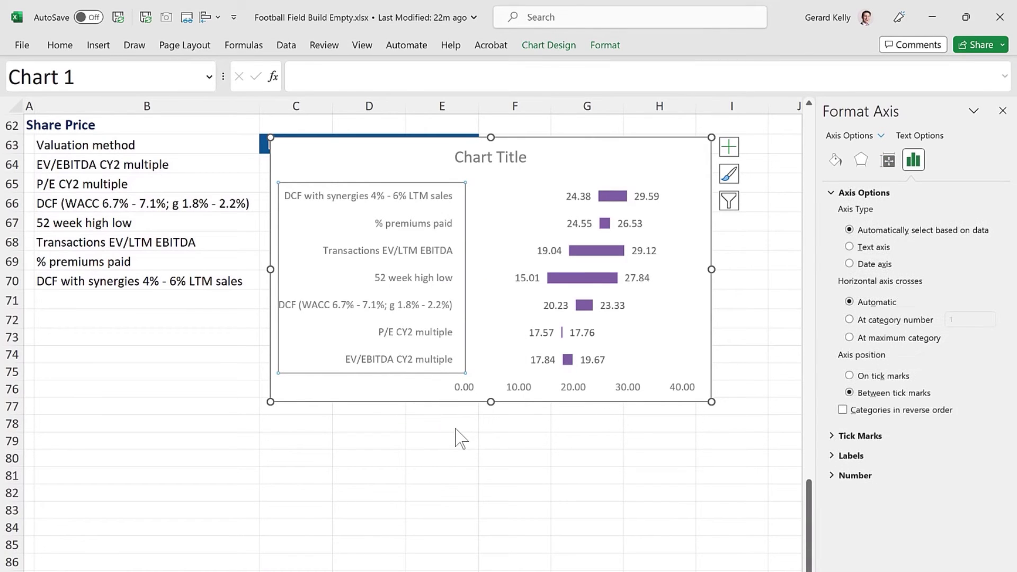
{"action": "left_click", "coordinate": [843, 411]}
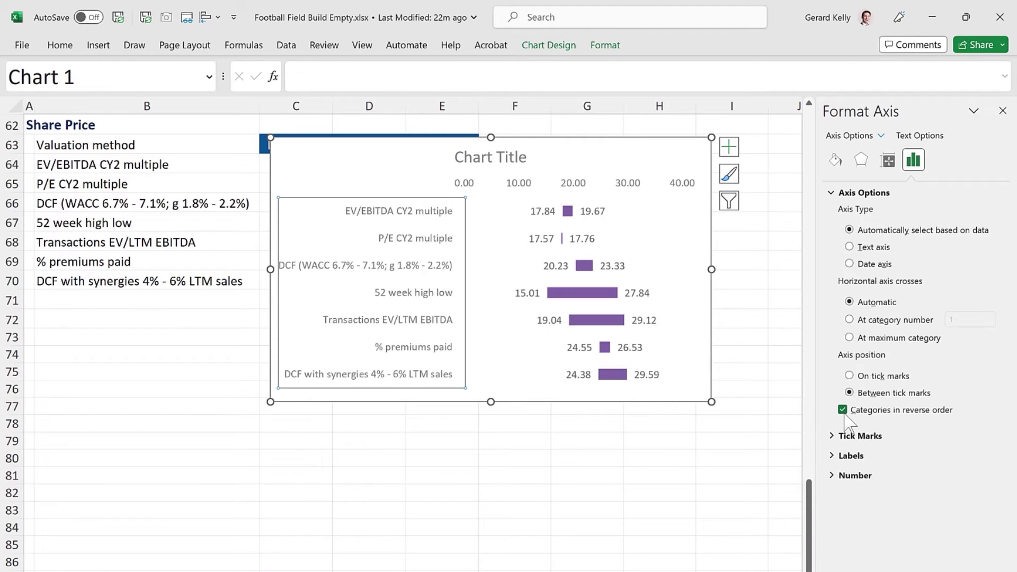
{"action": "left_click", "coordinate": [849, 338]}
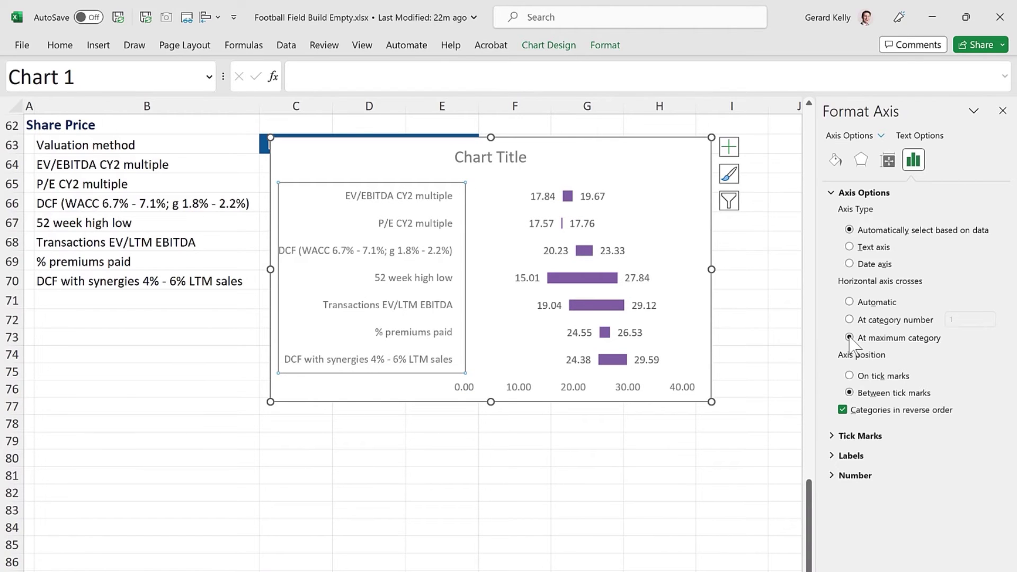
{"action": "left_click", "coordinate": [739, 342]}
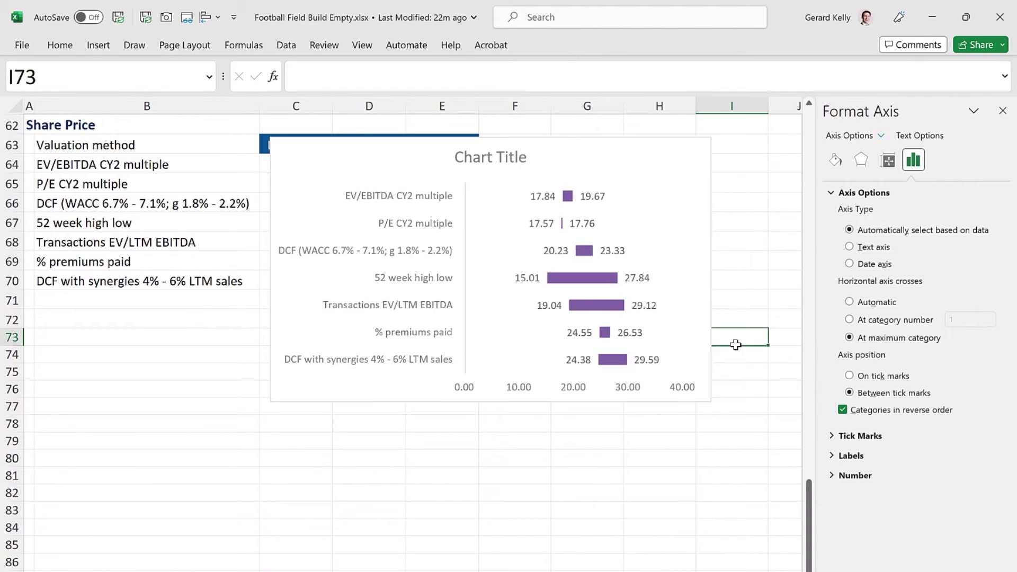
Give the horizontal value axis a solid light grey line.
{"action": "left_click", "coordinate": [615, 388]}
{"action": "right_click", "coordinate": [625, 387]}
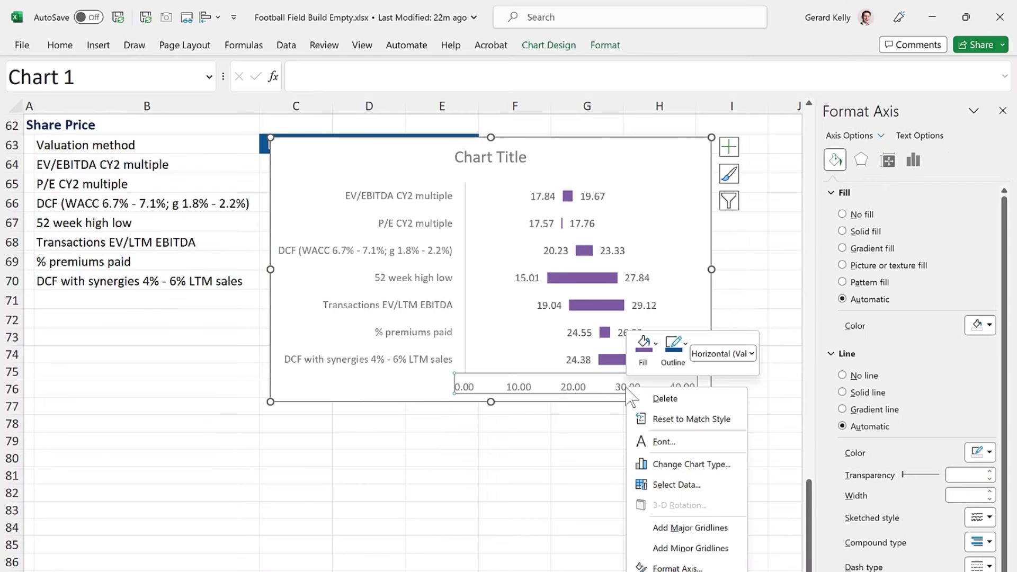
{"action": "left_click", "coordinate": [669, 566]}
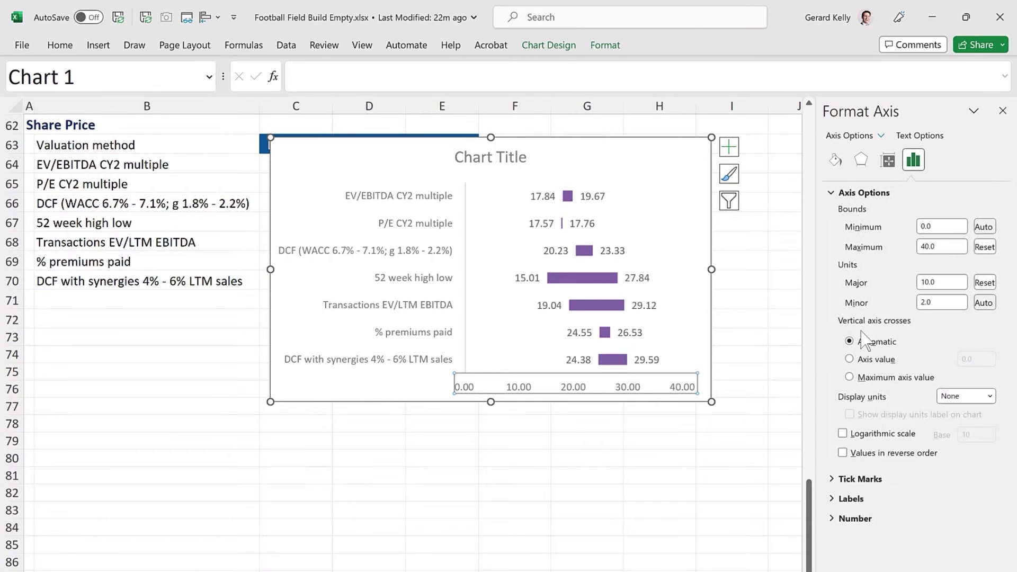
{"action": "left_click", "coordinate": [836, 160]}
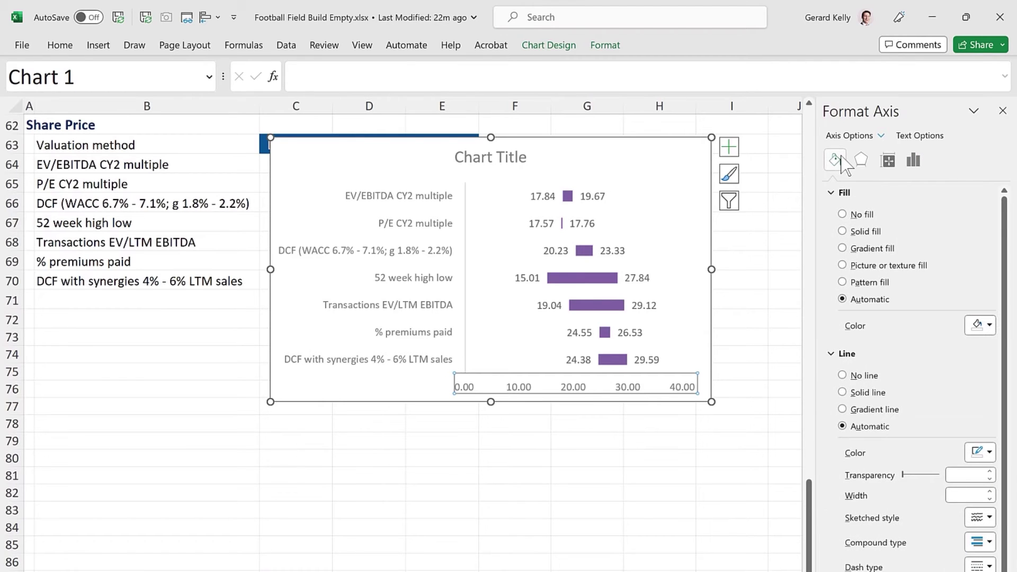
{"action": "left_click", "coordinate": [846, 395]}
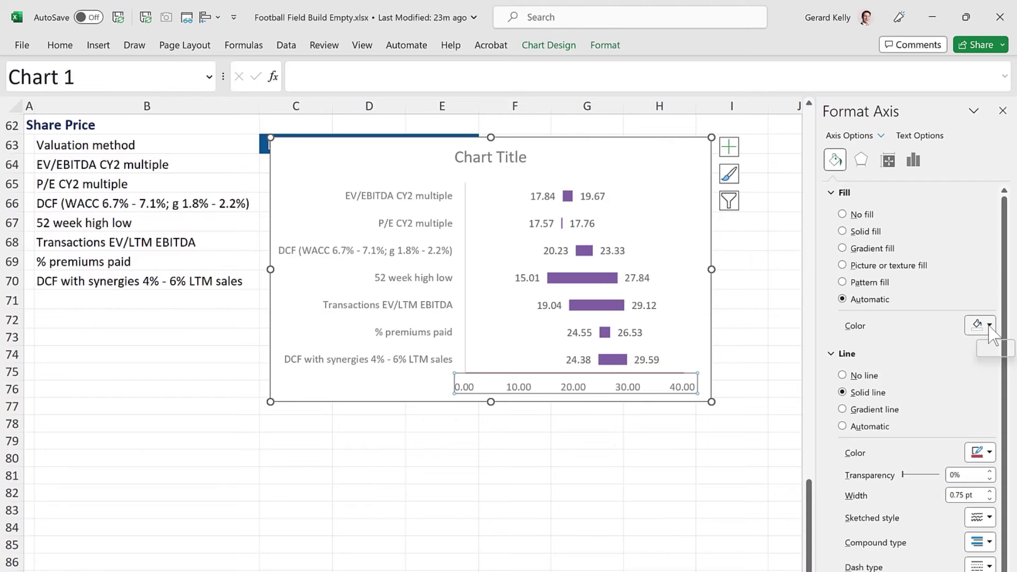
{"action": "left_click", "coordinate": [989, 452]}
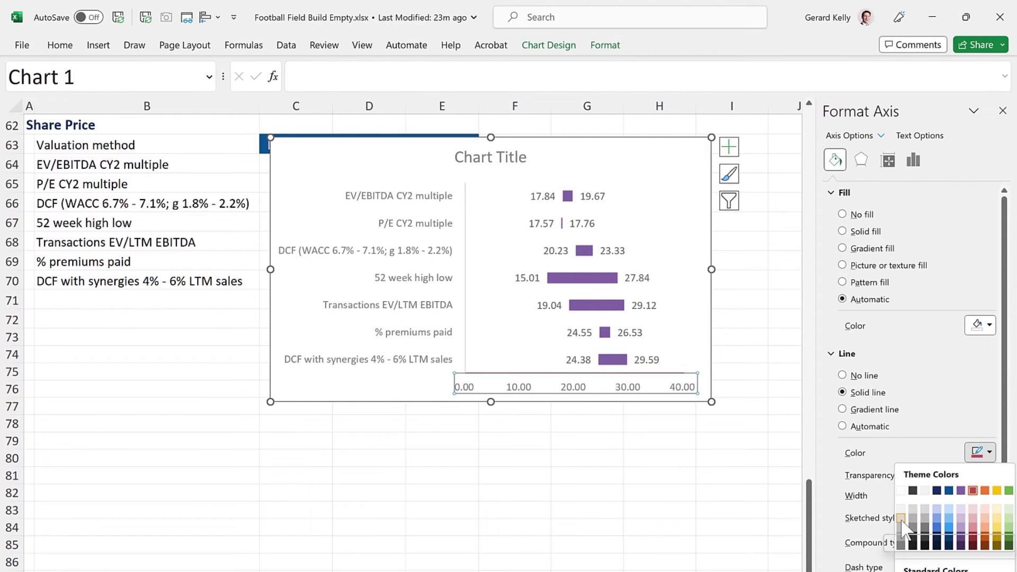
{"action": "left_click", "coordinate": [710, 485]}
{"action": "left_click", "coordinate": [613, 464]}
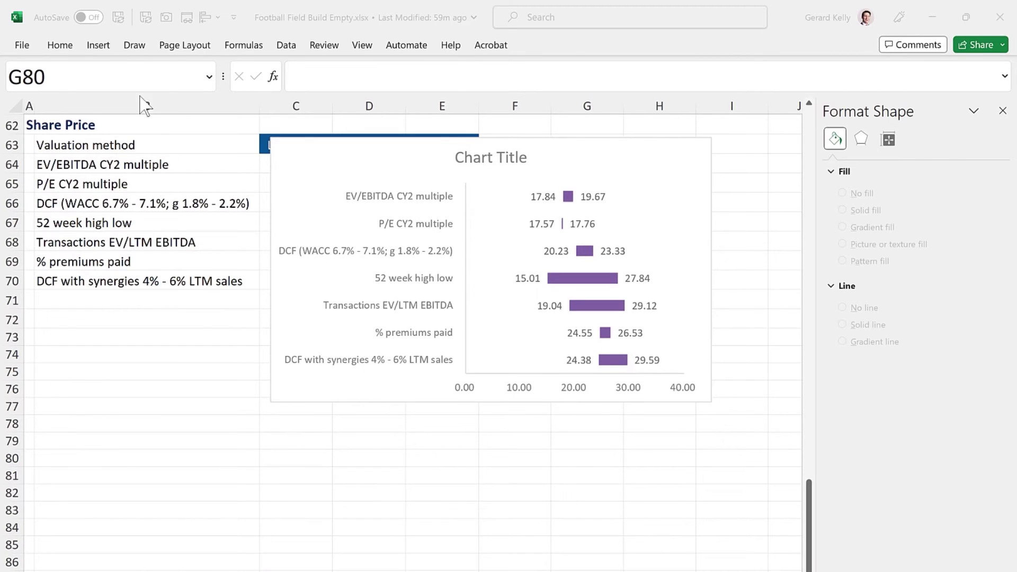
Draw a straight vertical line down the chart at the 20 mark.
{"action": "left_click", "coordinate": [99, 45]}
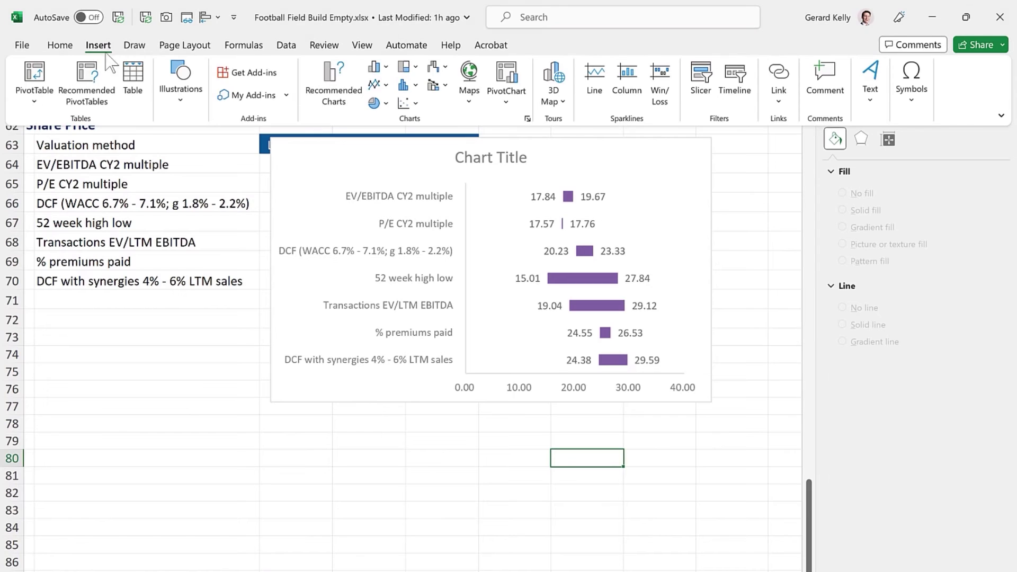
{"action": "left_click", "coordinate": [180, 90]}
{"action": "left_click", "coordinate": [207, 157]}
{"action": "left_click", "coordinate": [201, 265]}
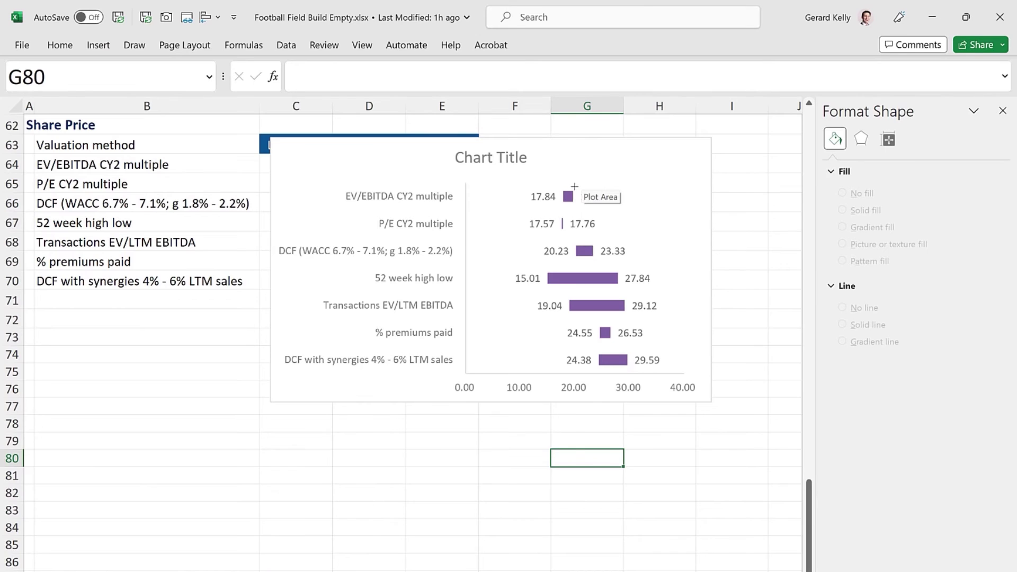
{"action": "left_click_drag", "start_coordinate": [575, 186], "coordinate": [575, 366]}
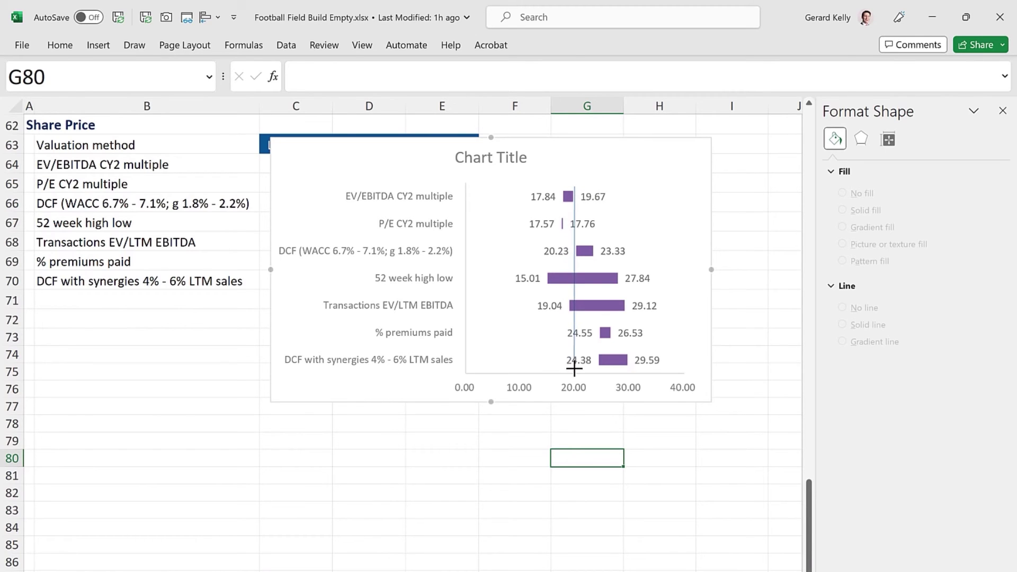
{"action": "left_click_drag", "start_coordinate": [574, 368], "coordinate": [575, 367]}
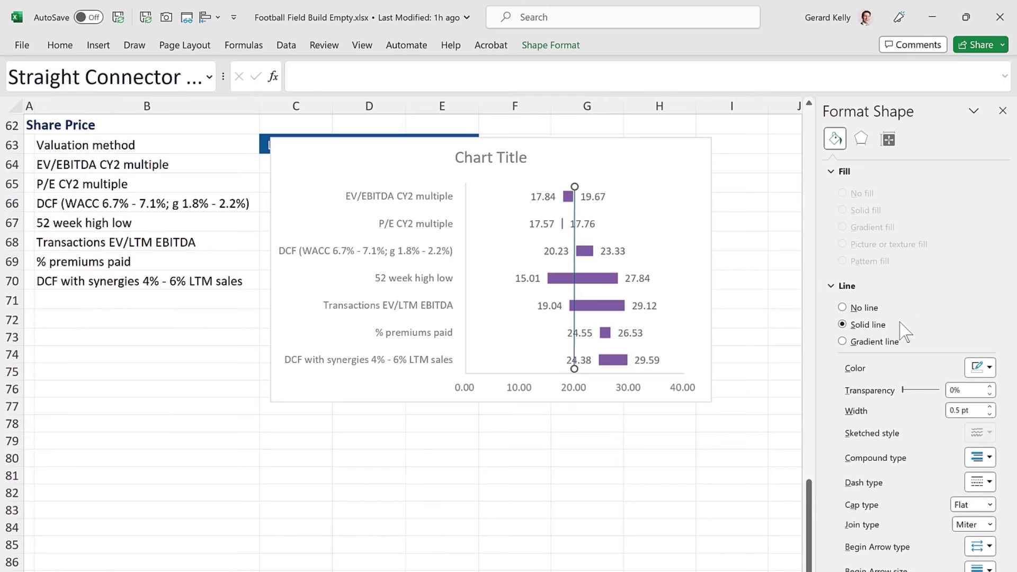
Colour the vertical line red and thicken it to 2 pt.
{"action": "left_click", "coordinate": [994, 367]}
{"action": "left_click", "coordinate": [979, 412]}
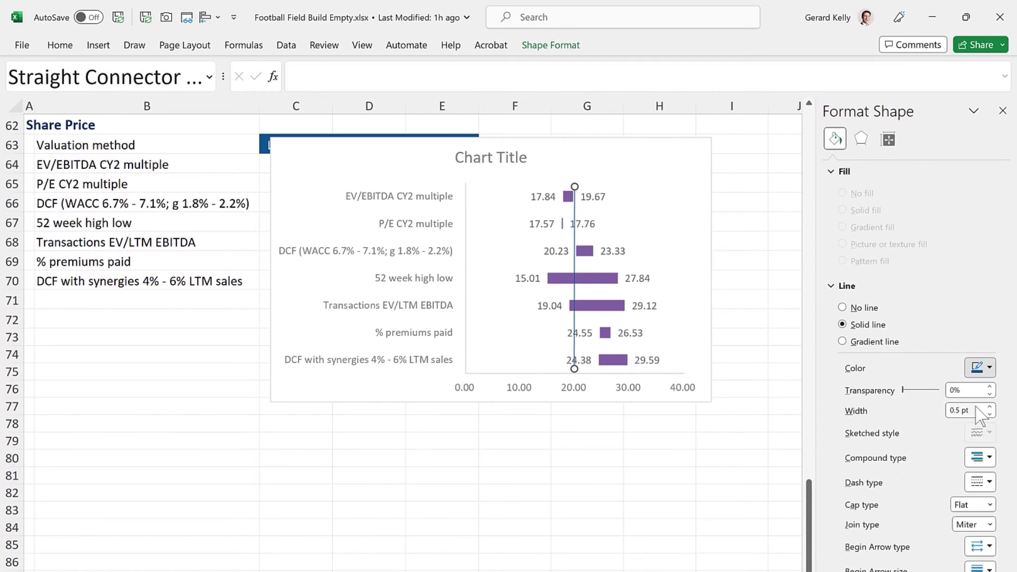
{"action": "left_click", "coordinate": [989, 406]}
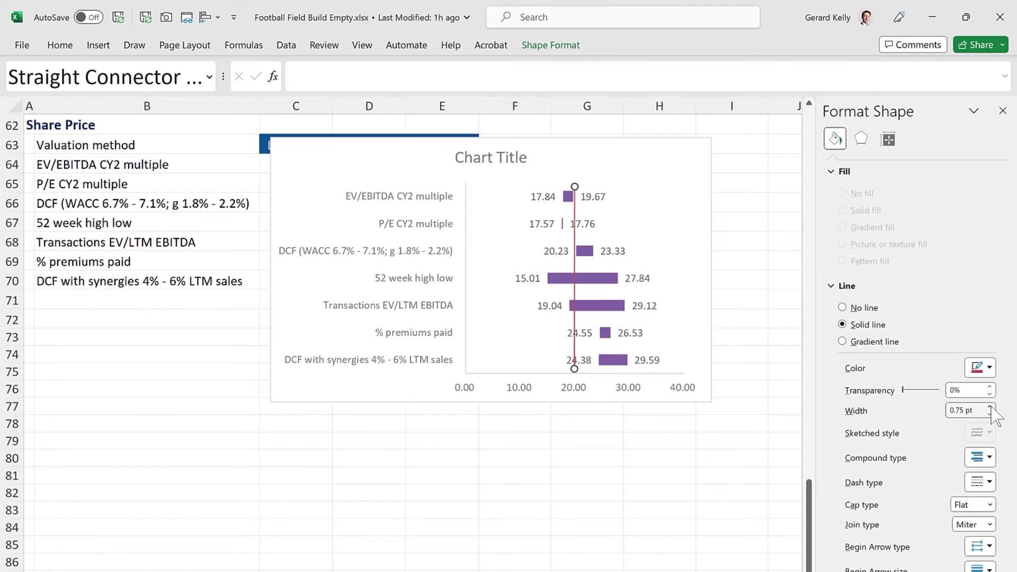
{"action": "left_click", "coordinate": [990, 407]}
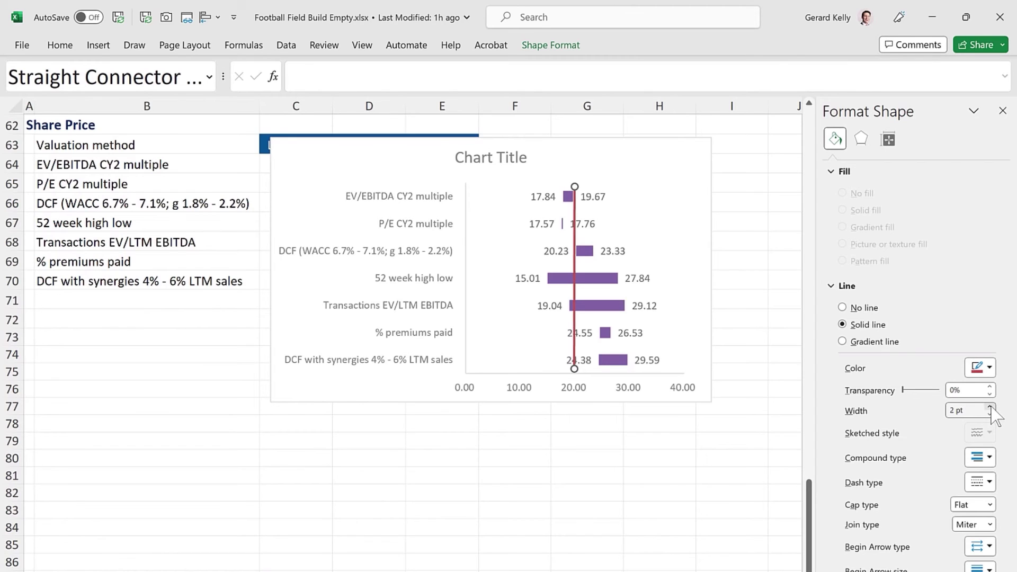
{"action": "left_click", "coordinate": [573, 450]}
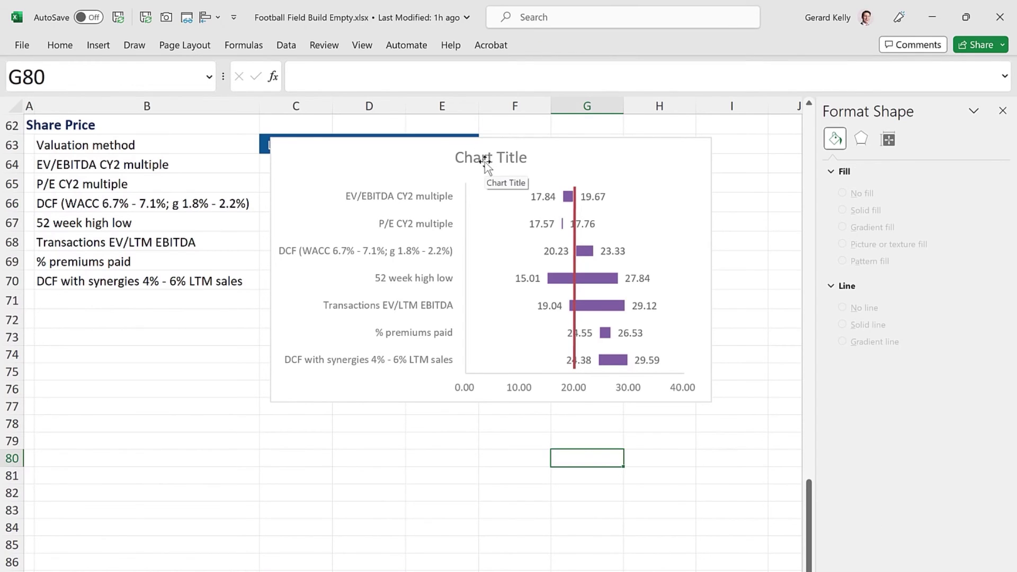
Link the chart title to cell A62 with =A62 so it displays 'Share Price'.
{"action": "left_click", "coordinate": [485, 159]}
{"action": "type", "text": "="}
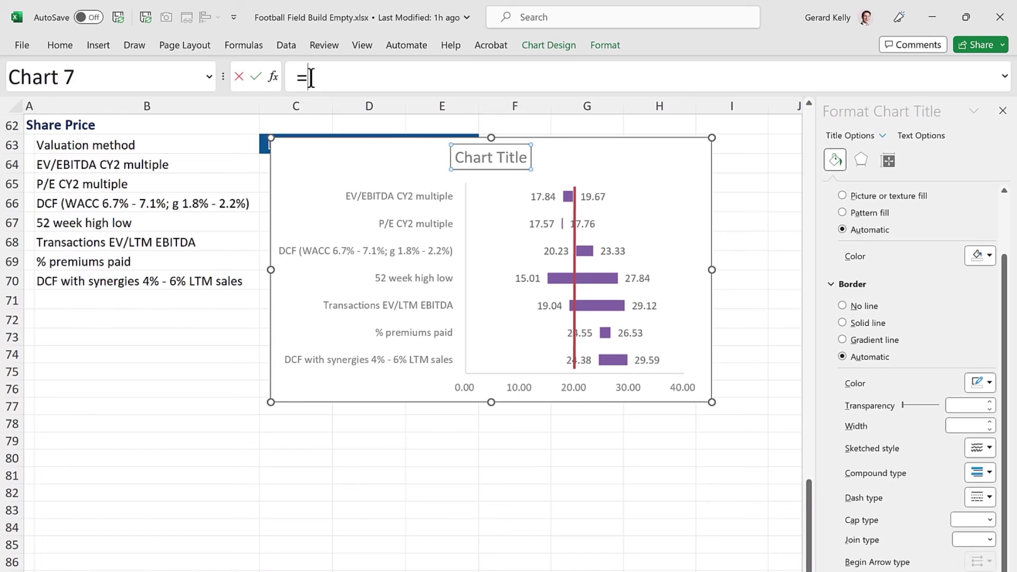
{"action": "left_click", "coordinate": [29, 128]}
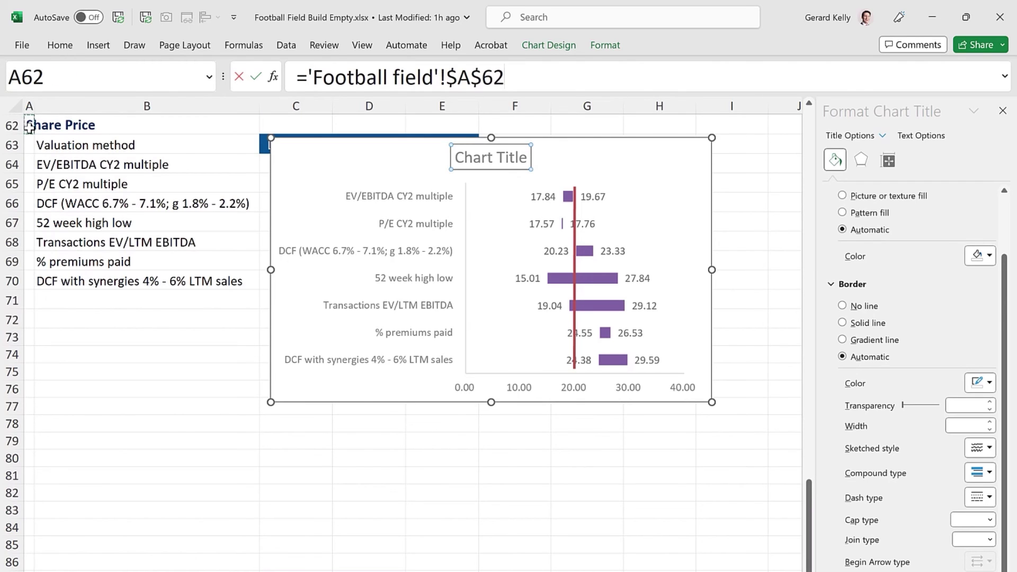
{"action": "key", "text": "Return"}
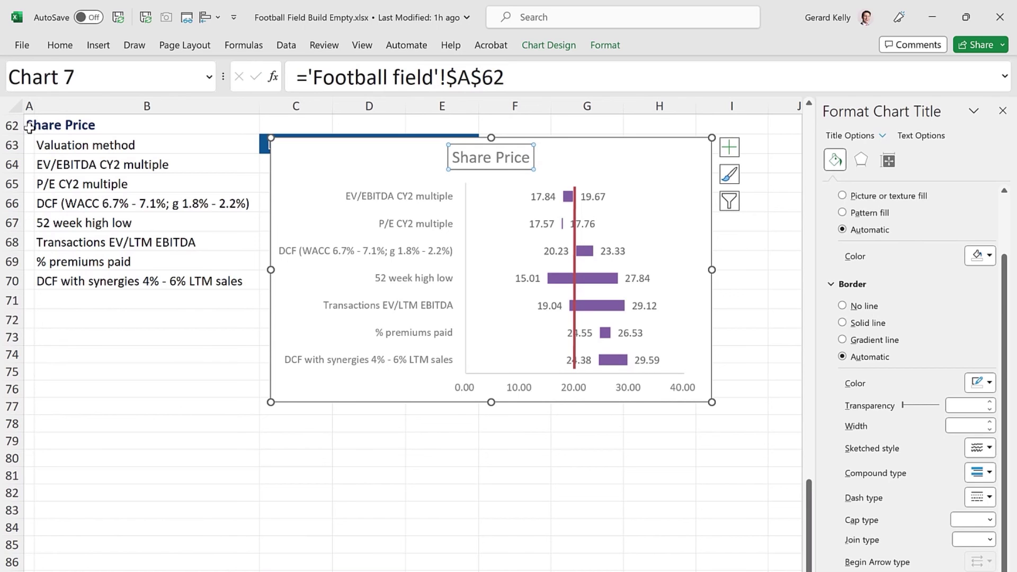